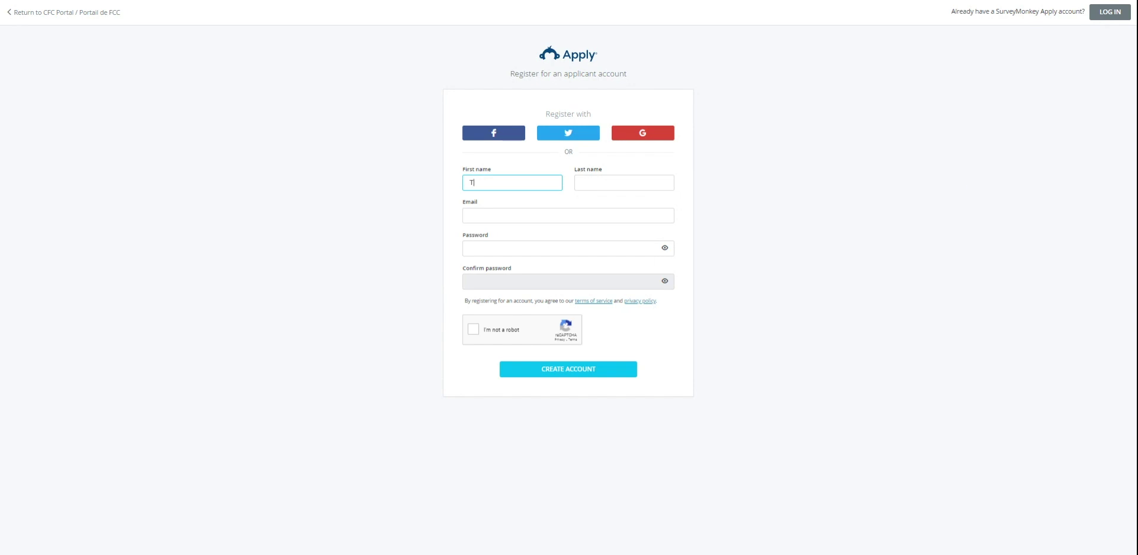
Step: Enter the applicant's first and last name and paste in their e-mail address
type("est")
key("Tab")
type("Use")
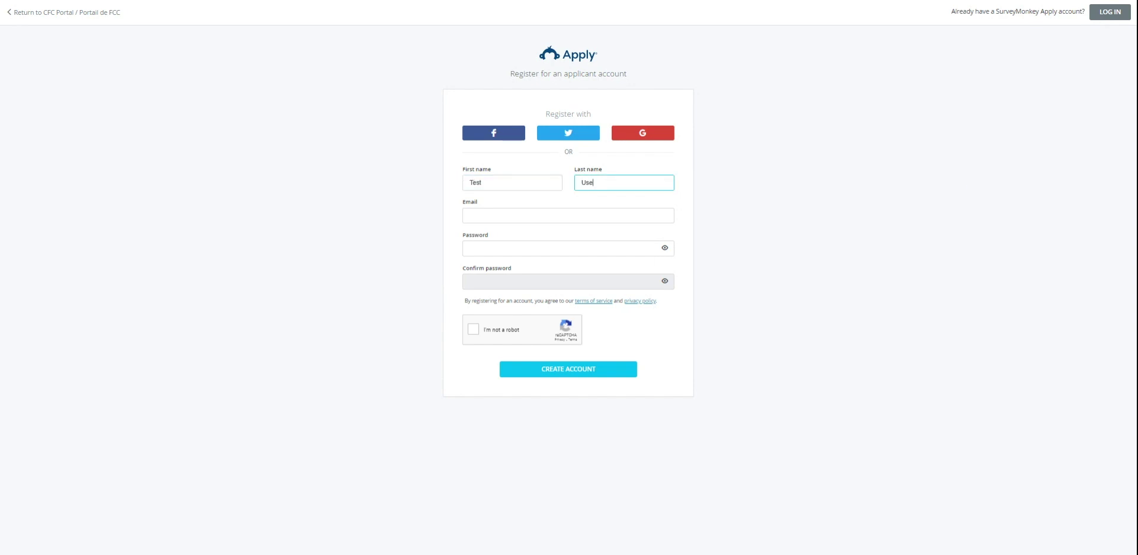
type("r")
key("Tab")
key("ctrl+v")
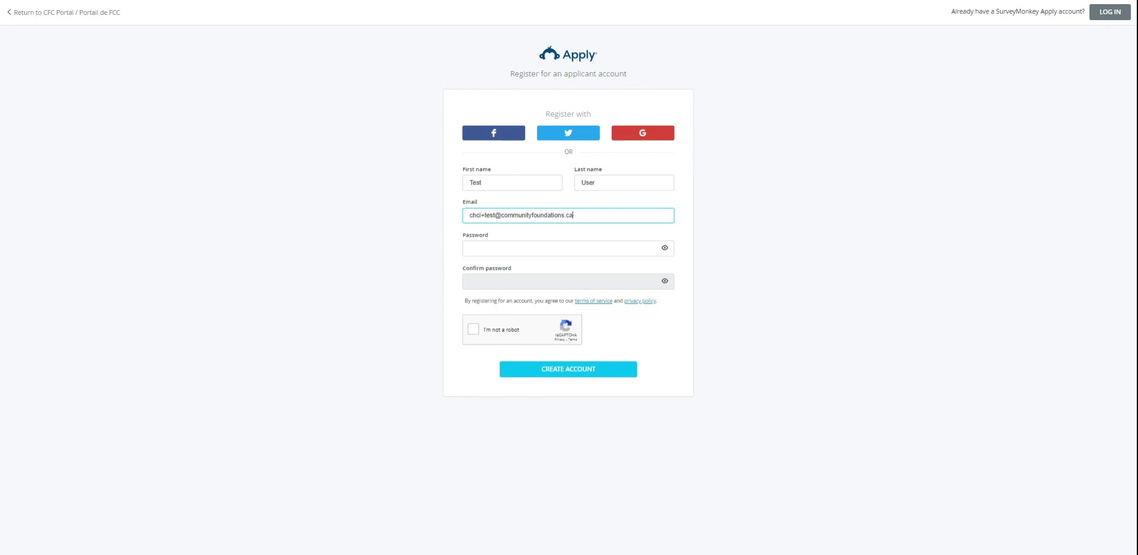
Step: Enter the account password and retype a matching confirmation password
left_click(583, 244)
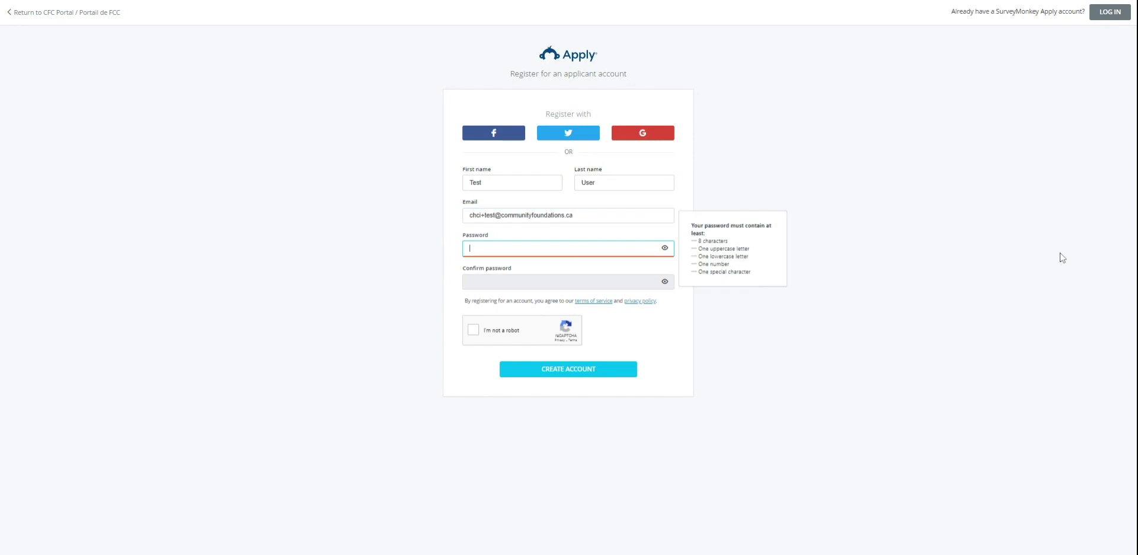
left_click(1015, 223)
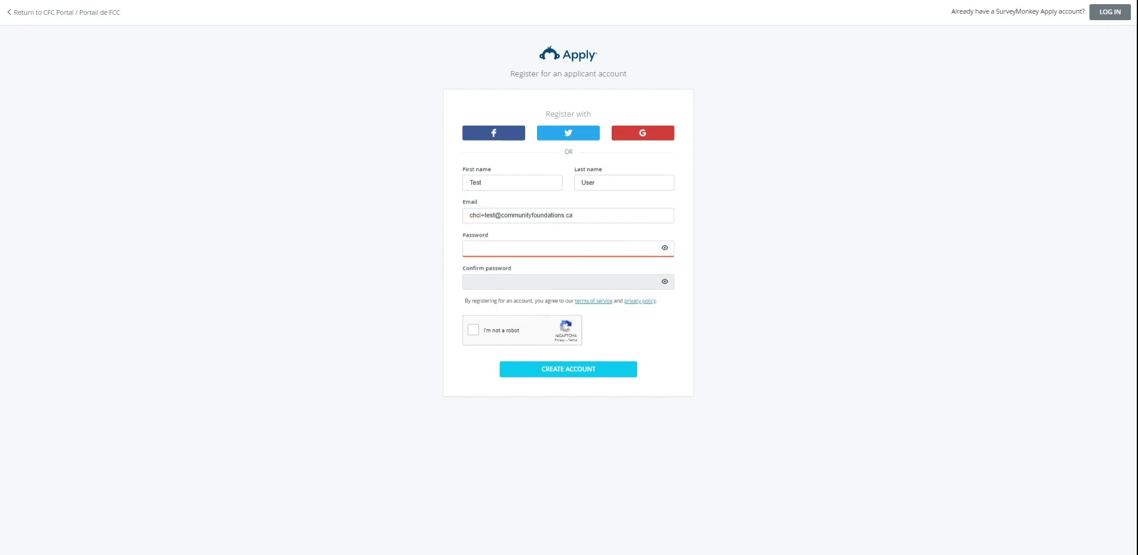
left_click(560, 249)
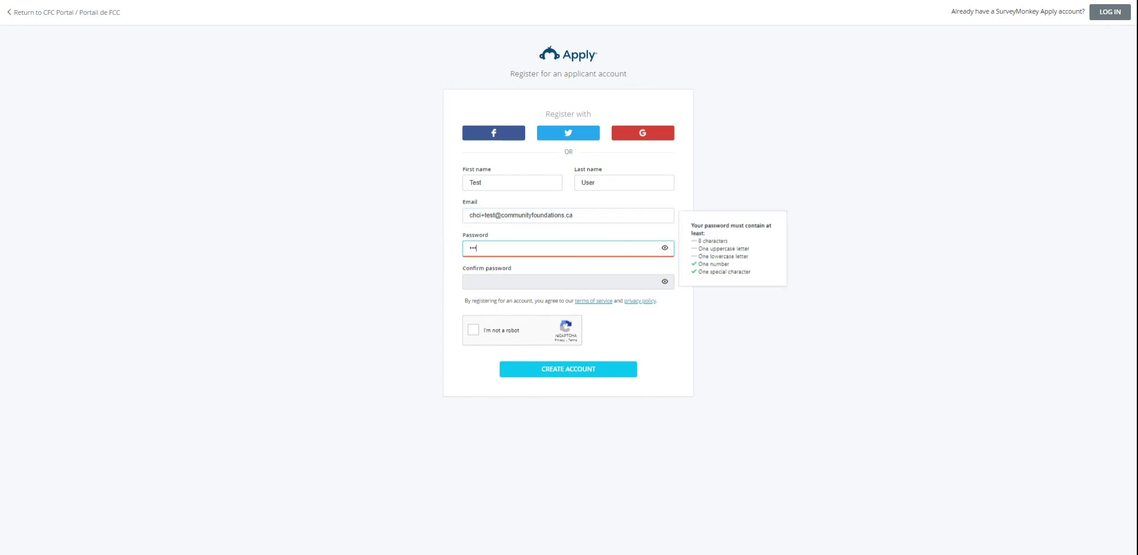
type("•••••••••••••")
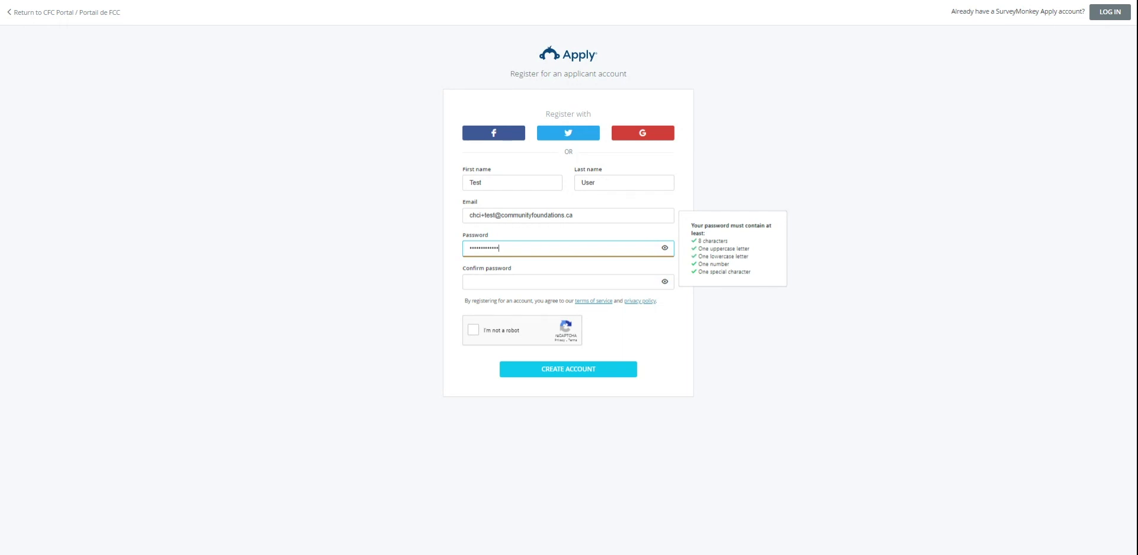
key("Tab")
type("•••••••")
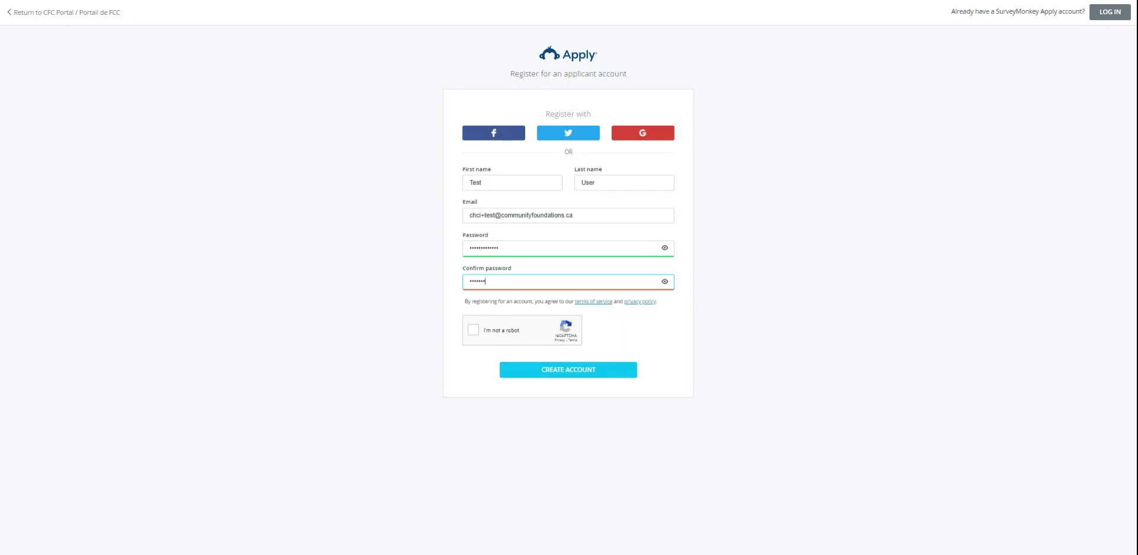
type("•••••")
key("ctrl+a")
type("••••••••••••••")
Step: Pass the reCAPTCHA chimney-image challenge, create the account and continue into the portal
left_click(504, 333)
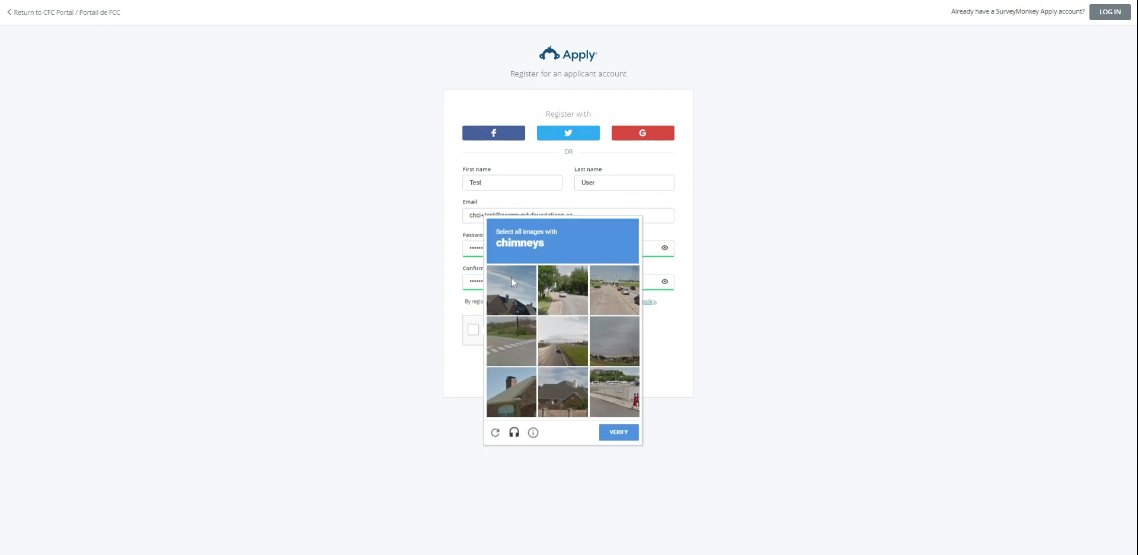
left_click(511, 277)
left_click(520, 393)
left_click(563, 391)
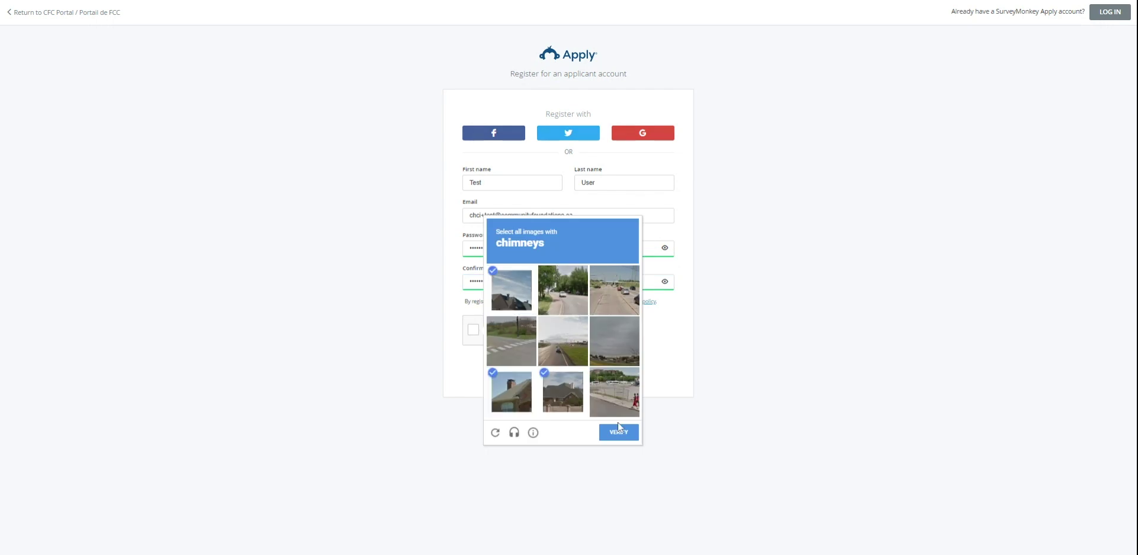
left_click(620, 435)
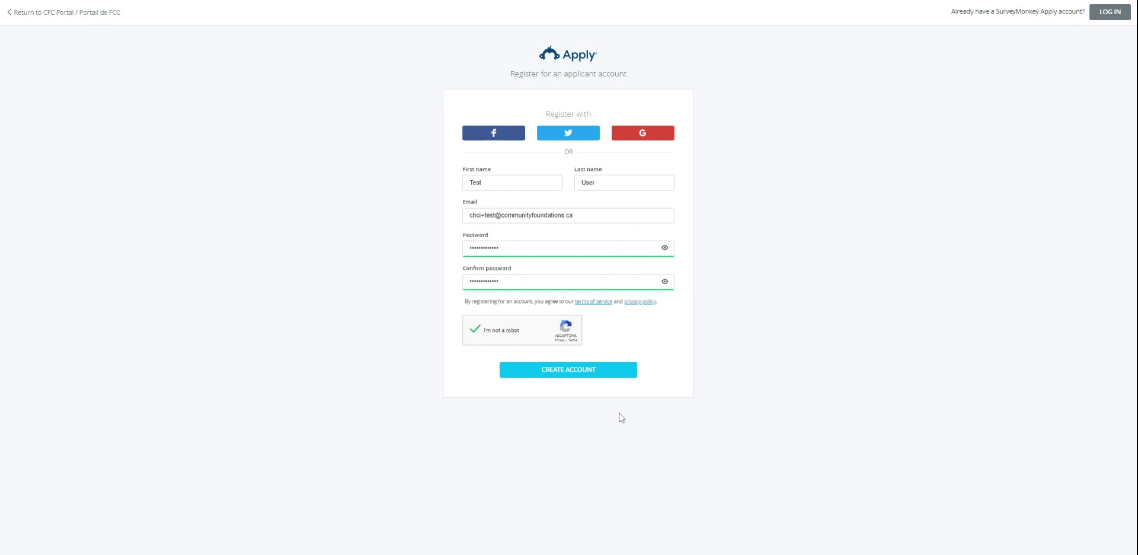
left_click(618, 375)
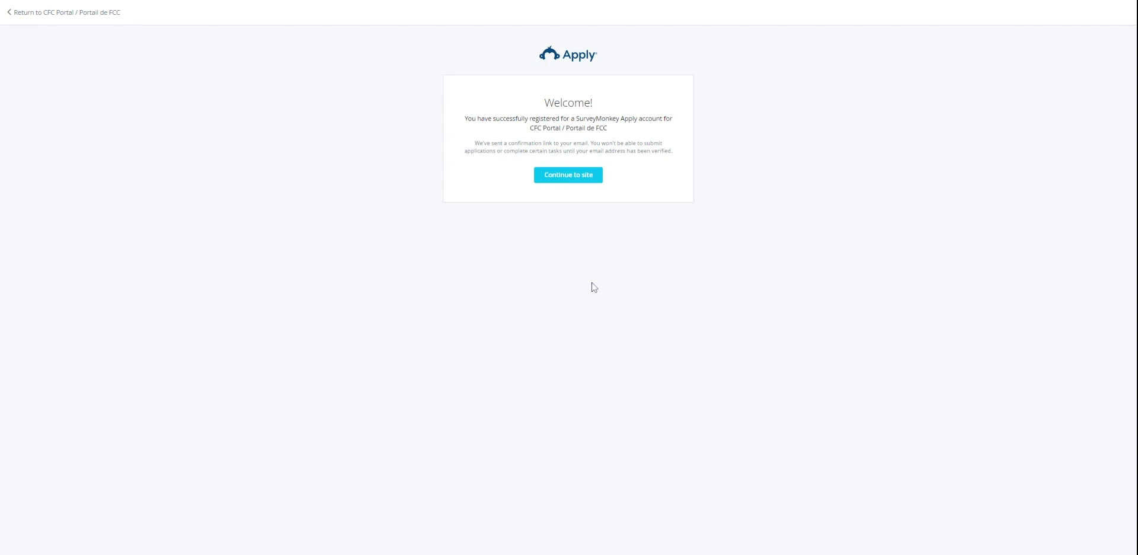
left_click(575, 179)
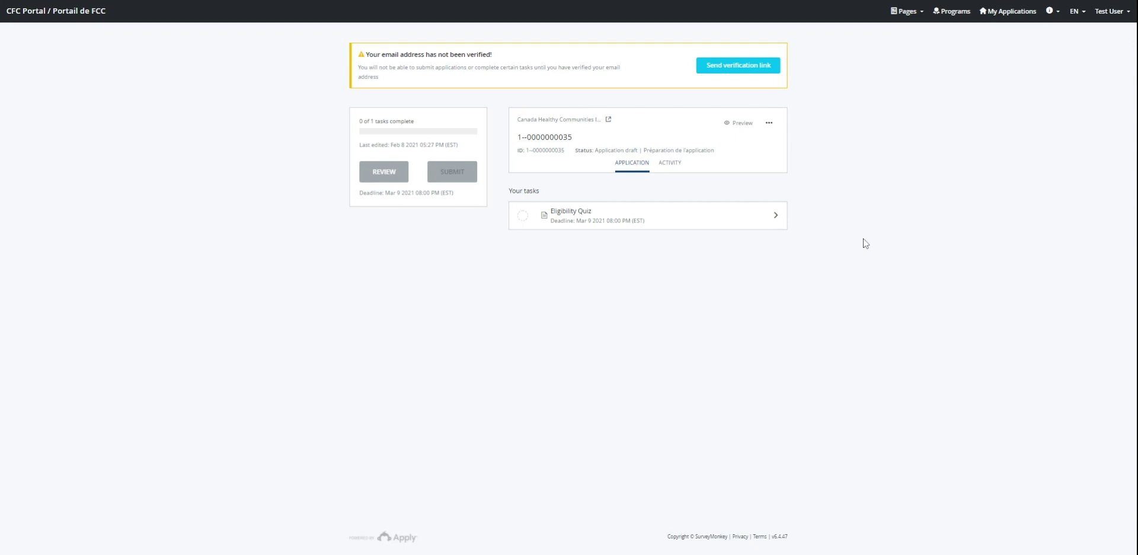
Step: Complete the Eligibility Quiz as Indigenous governing bodies with the legislation-based First Nation government sub-type
left_click(707, 228)
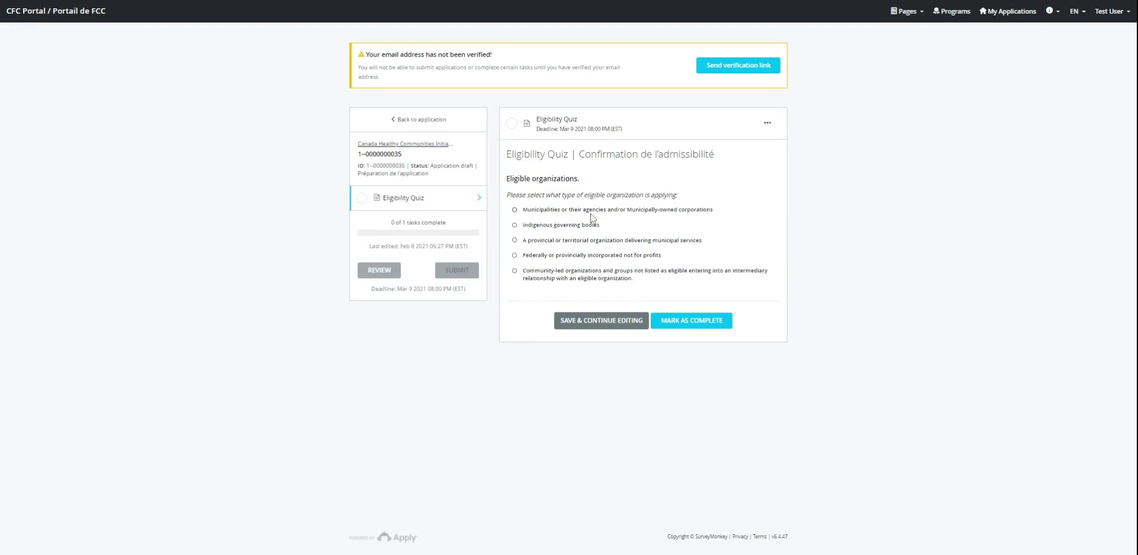
left_click(584, 224)
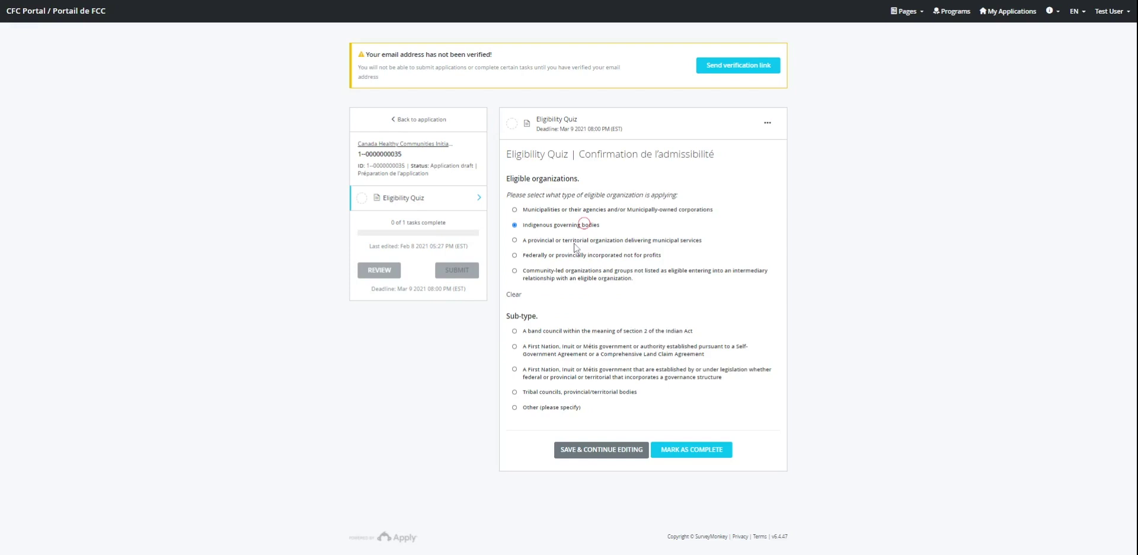
left_click(576, 376)
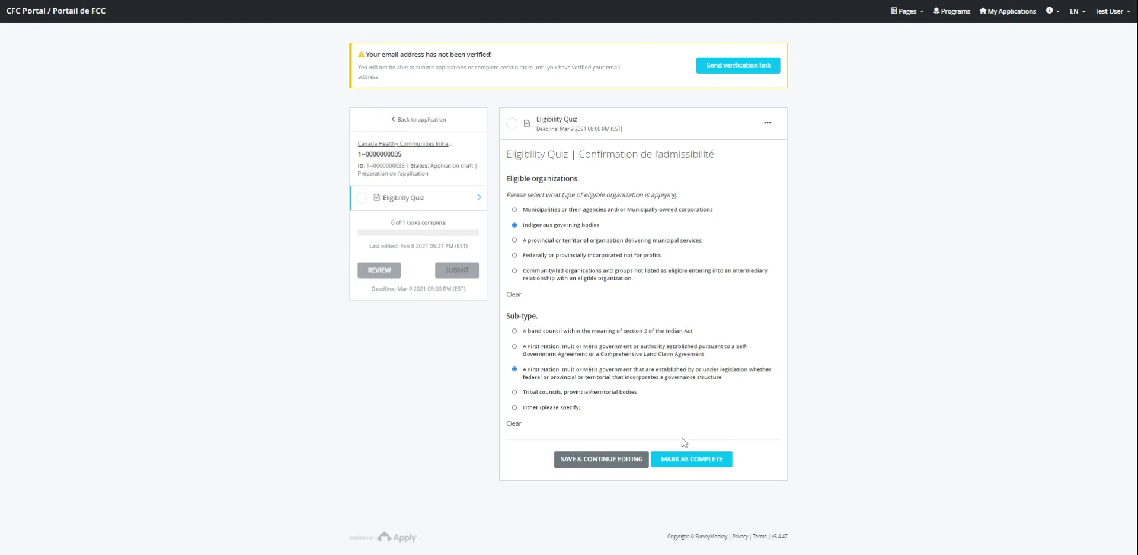
left_click(697, 464)
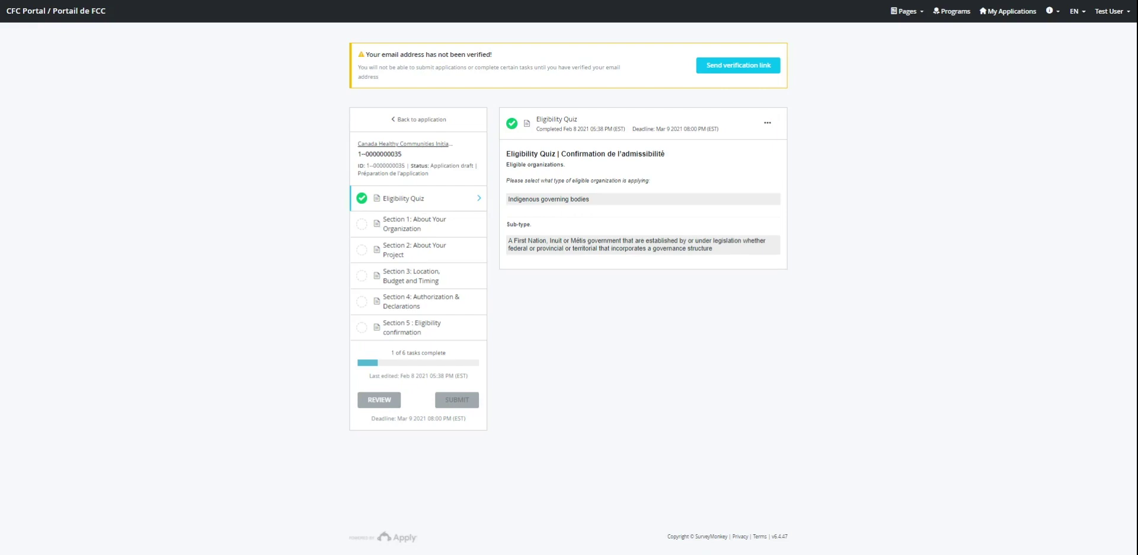
Step: In Section 1, enter the contact phone number and set preferred language to English
left_click(436, 228)
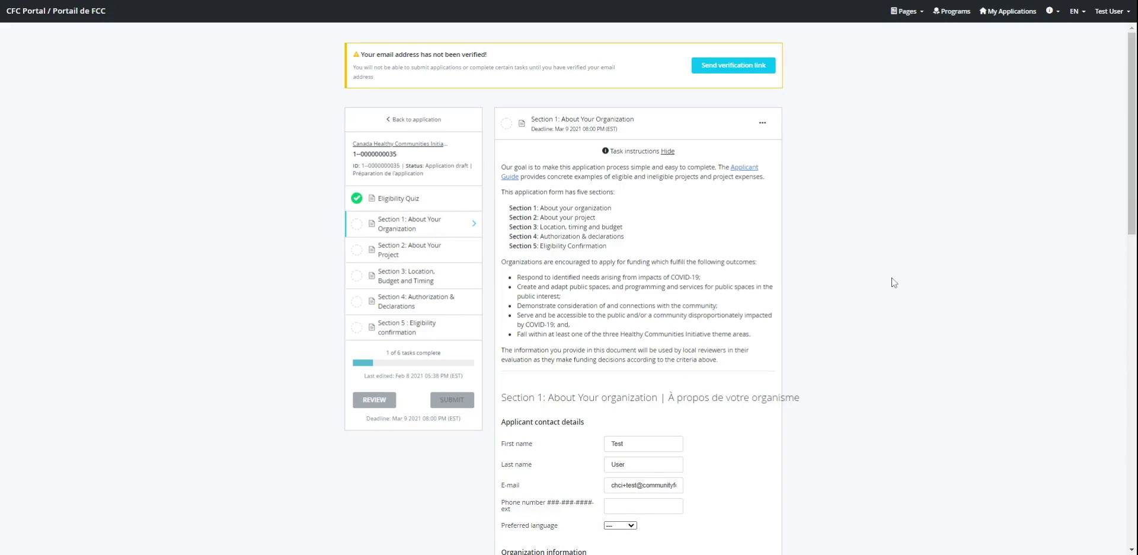
scroll(893, 282, "down", 4)
scroll(897, 330, "down", 1)
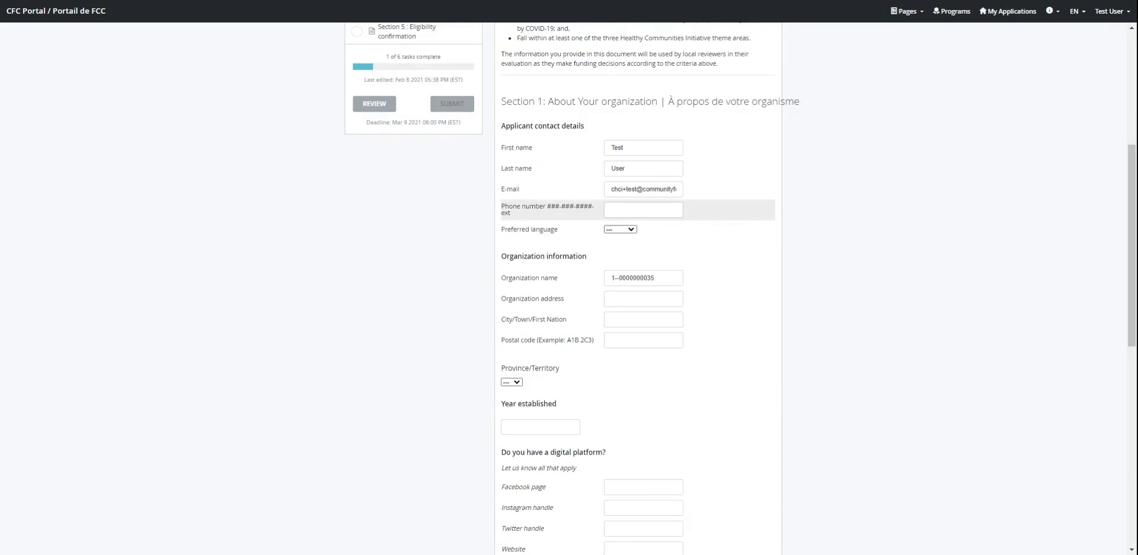
left_click(656, 211)
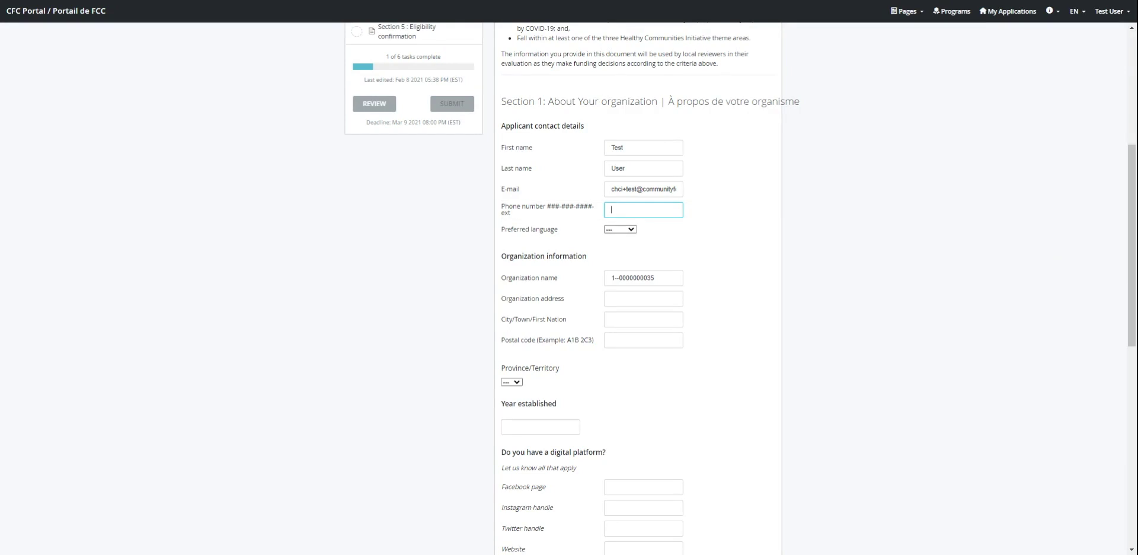
type("555-555-5555")
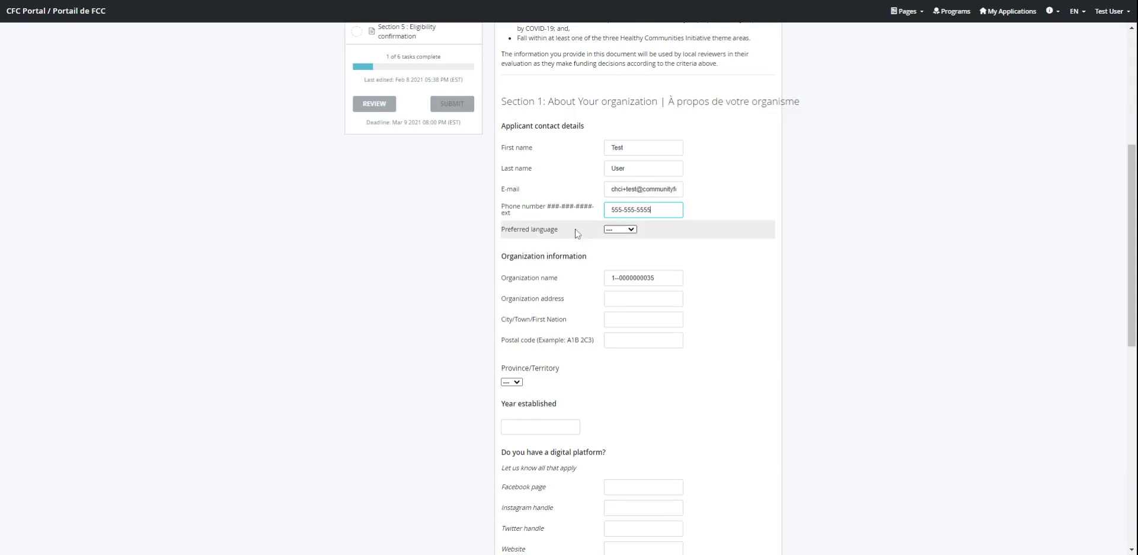
key("Tab")
left_click(615, 244)
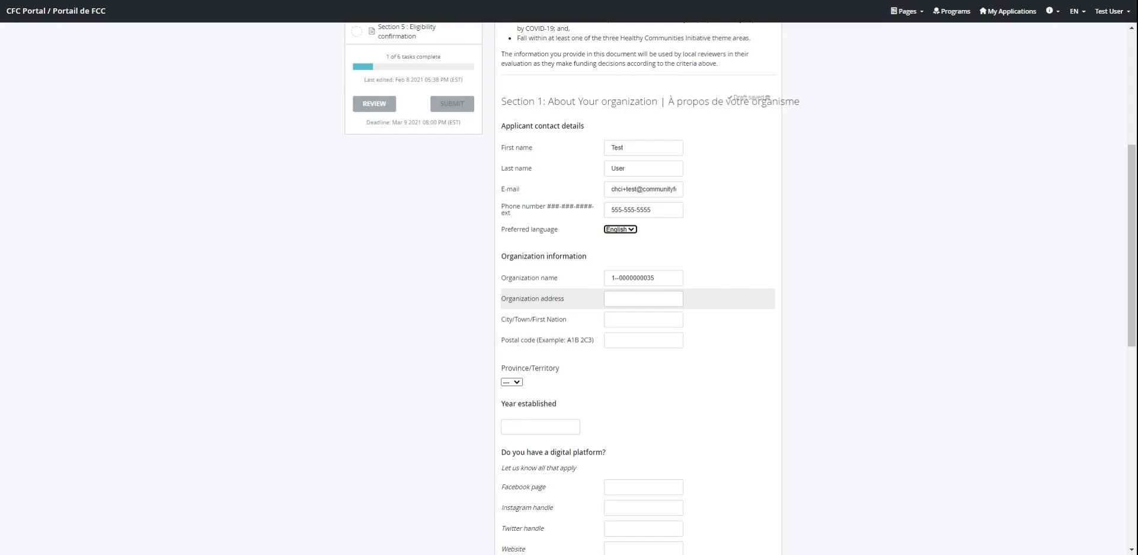
Step: Enter the organization's street address, city and postal code
left_click(649, 303)
type("123 Fake St")
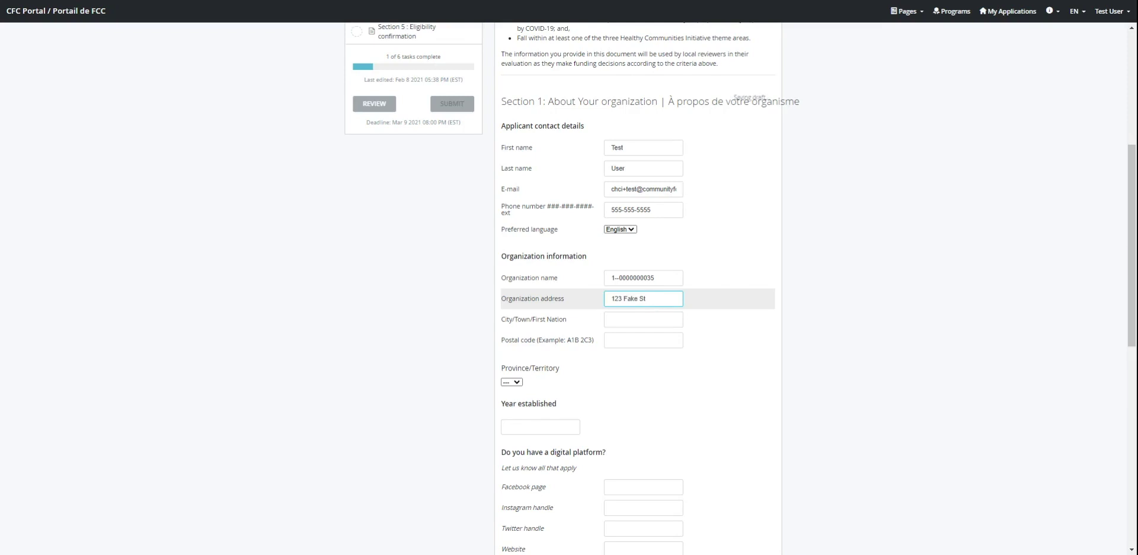
left_click(642, 319)
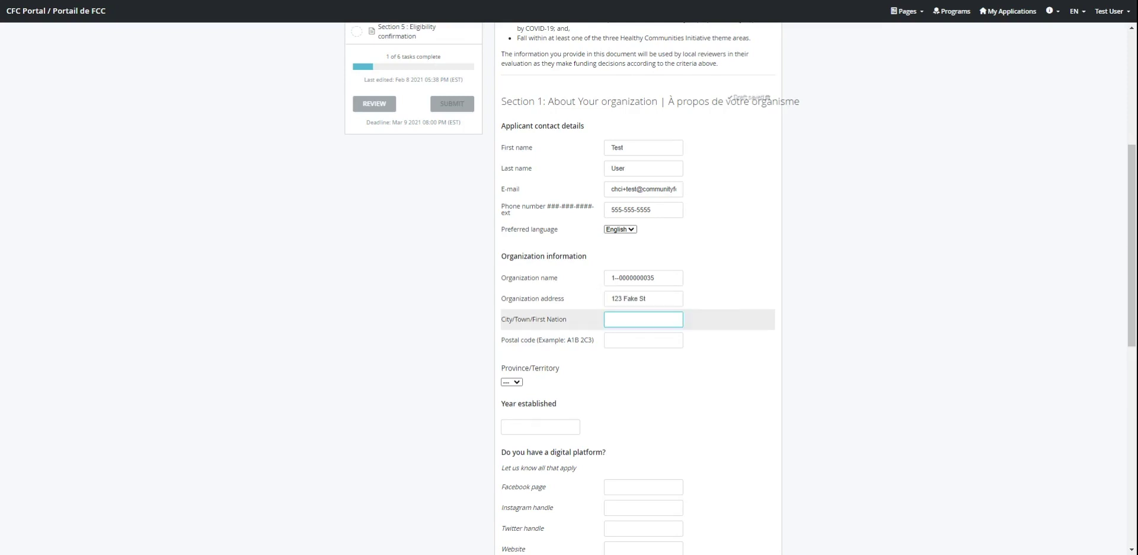
type("Makebelieve")
key("Tab")
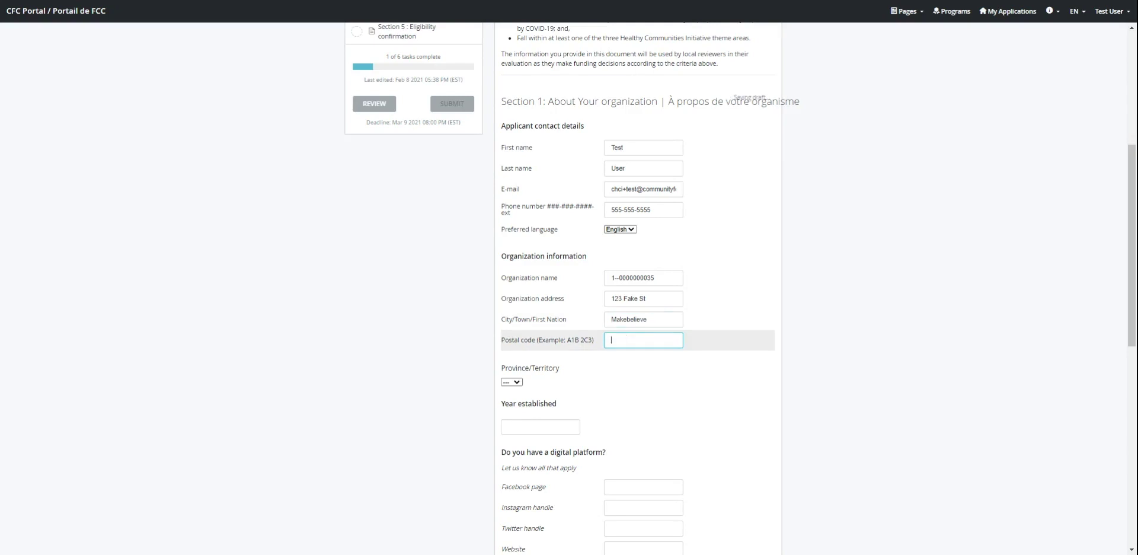
type("L8P 4V2")
left_click(513, 383)
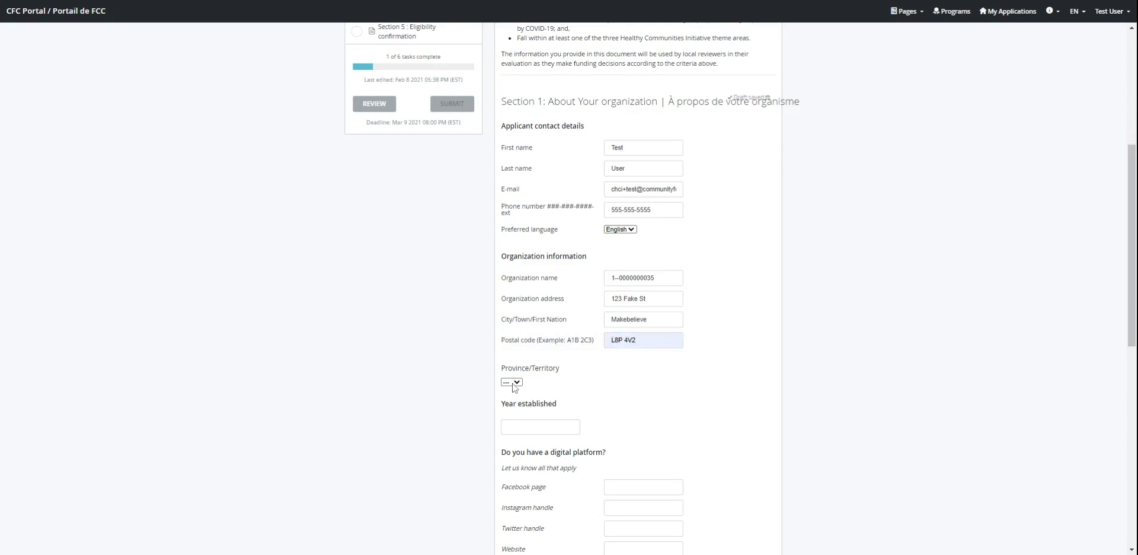
Step: Set the province to AB and the year established to 2011
left_click(514, 393)
scroll(514, 392, "down", 2)
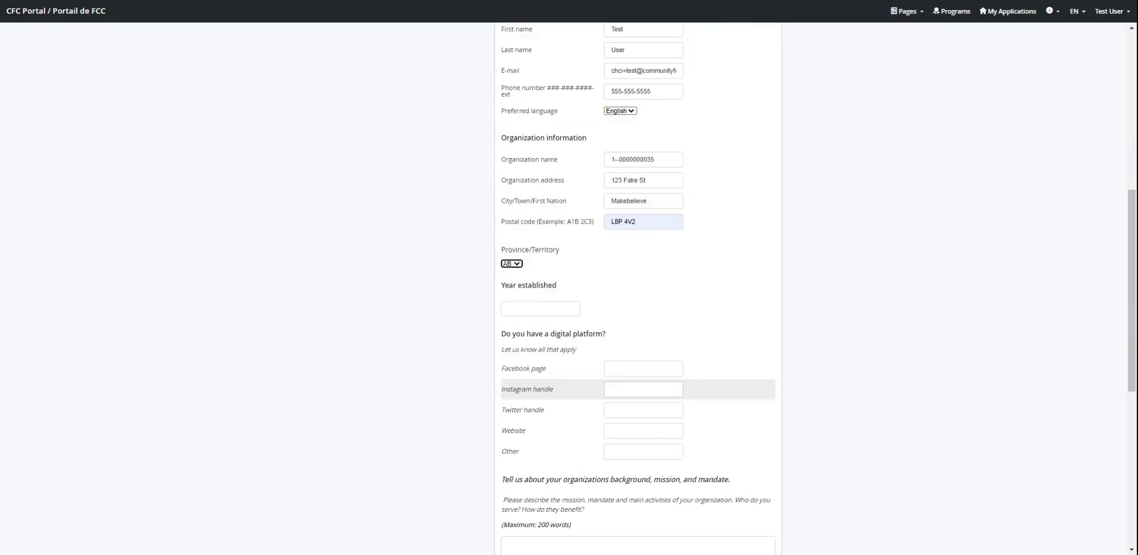
left_click(517, 308)
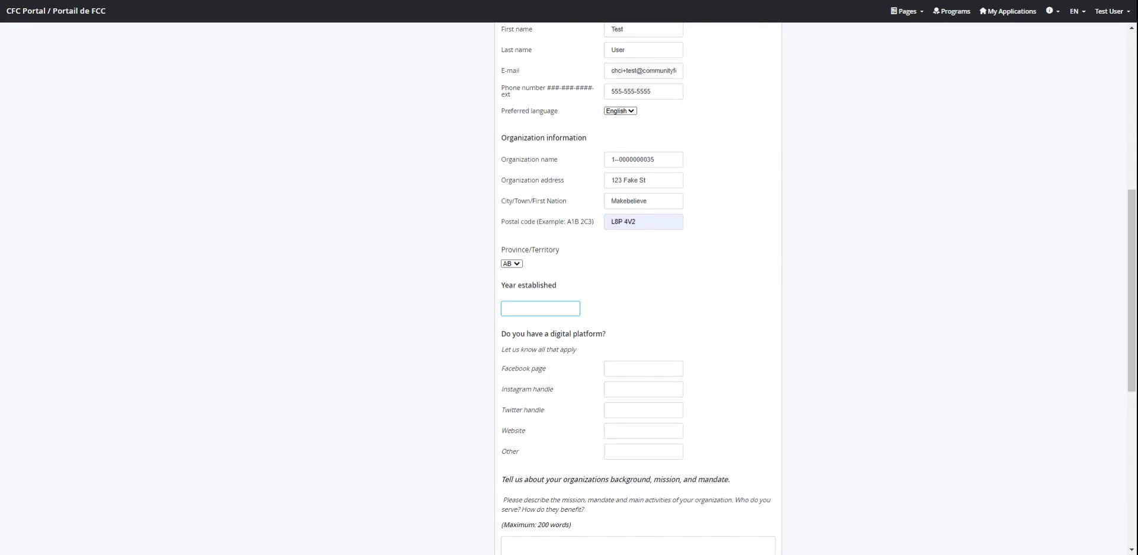
type("2011")
scroll(591, 343, "down", 1)
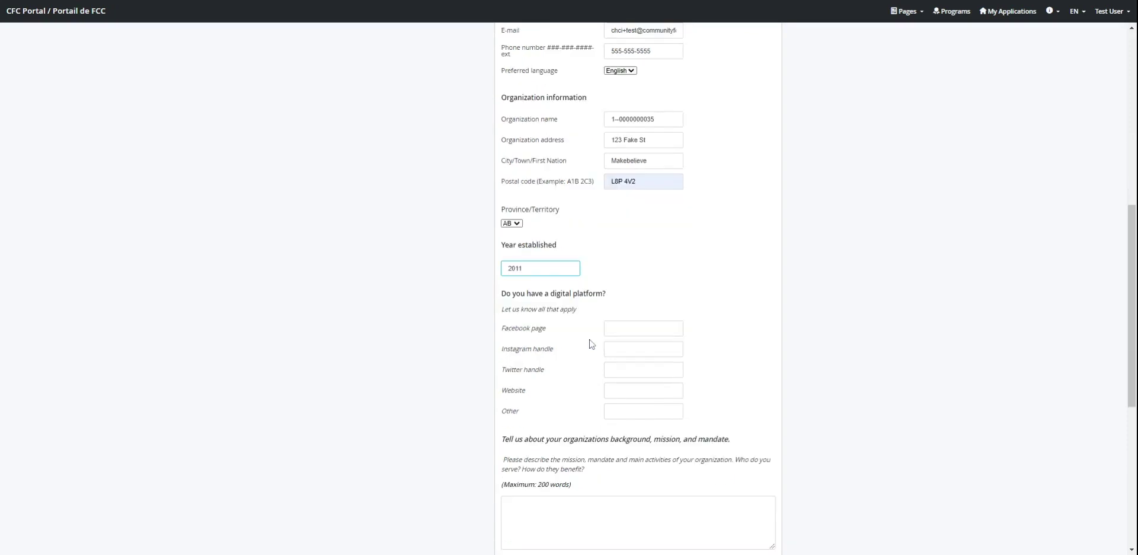
scroll(591, 343, "down", 2)
left_click(943, 351)
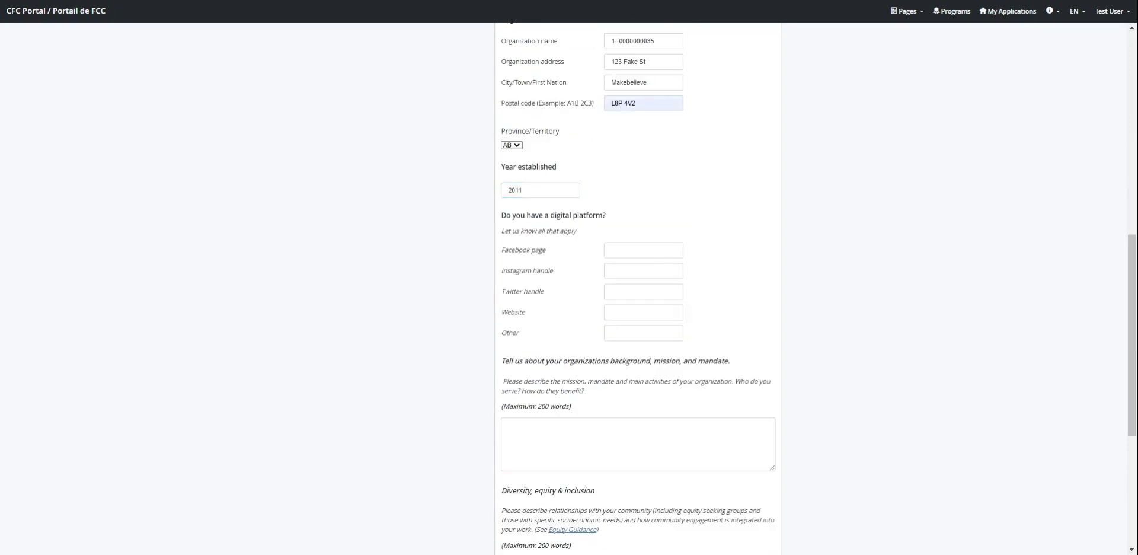
Step: Paste placeholder text into the mission/mandate and diversity, equity & inclusion answers
scroll(740, 411, "down", 2)
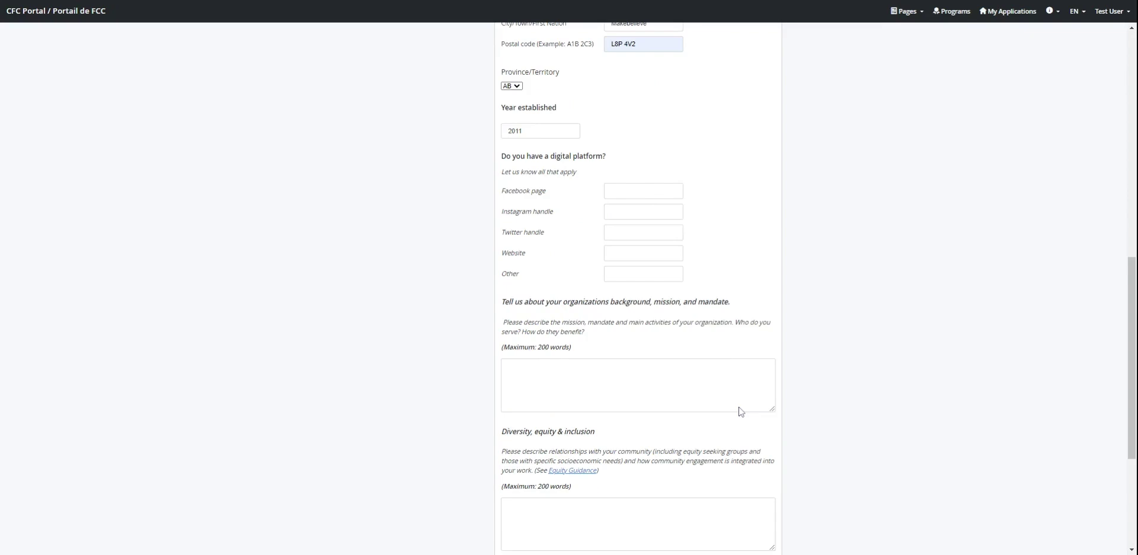
scroll(740, 411, "down", 3)
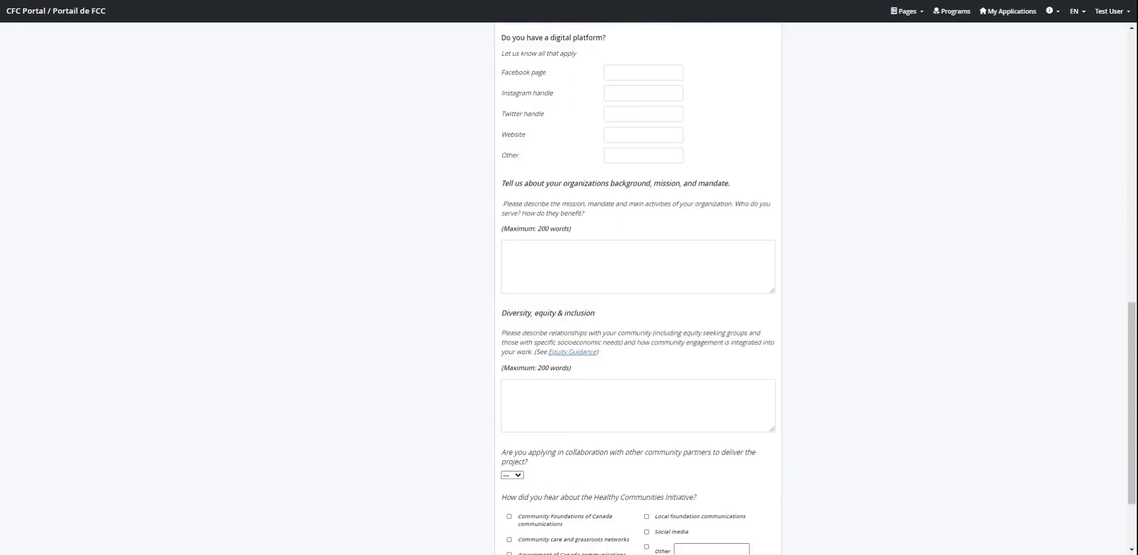
left_click(508, 248)
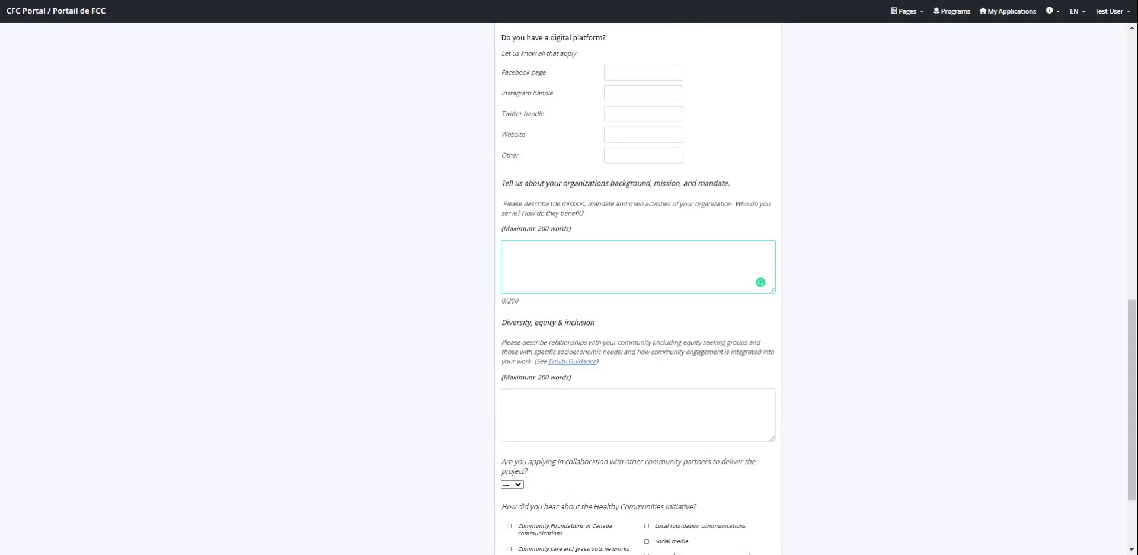
key("ctrl+v")
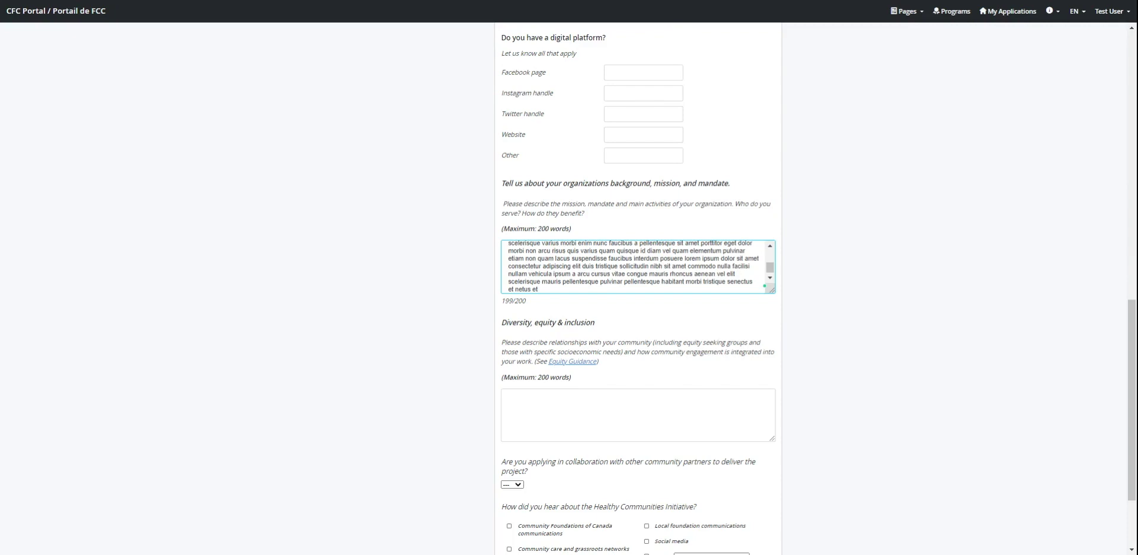
left_click(637, 415)
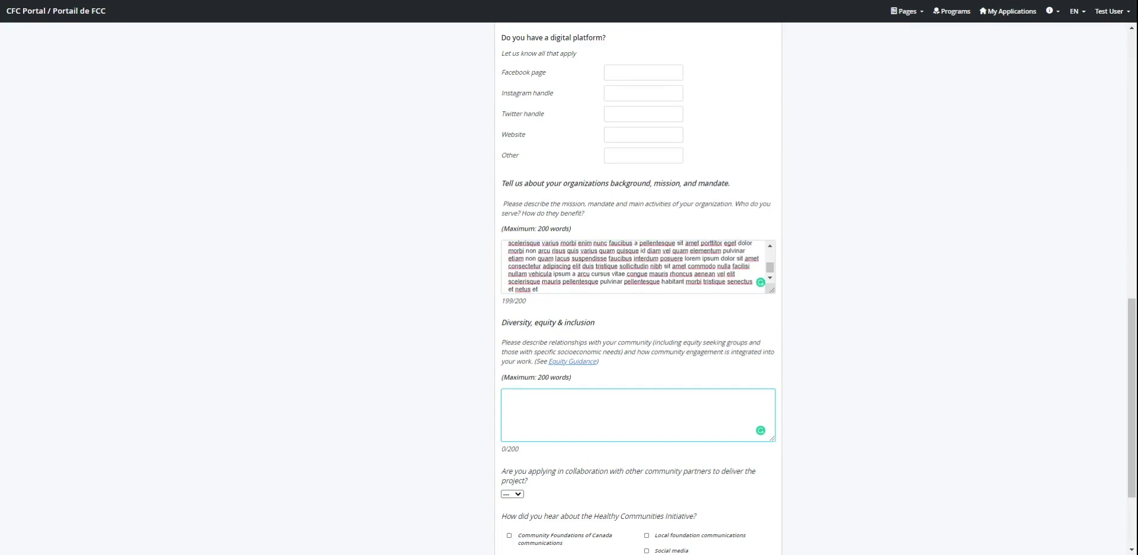
key("ctrl+v")
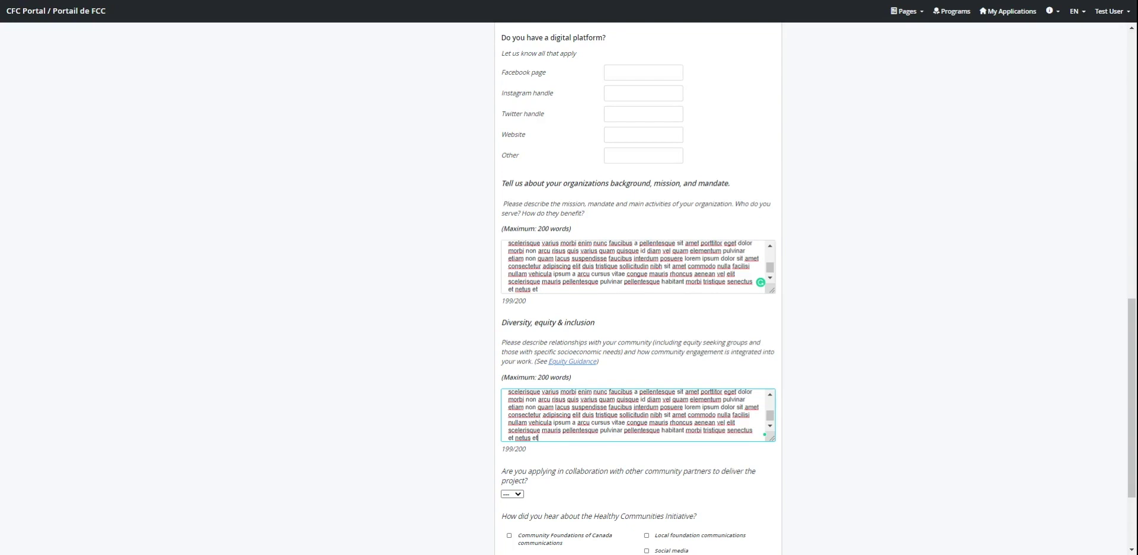
Step: Answer No to the question about applying with community partners
scroll(652, 375, "down", 1)
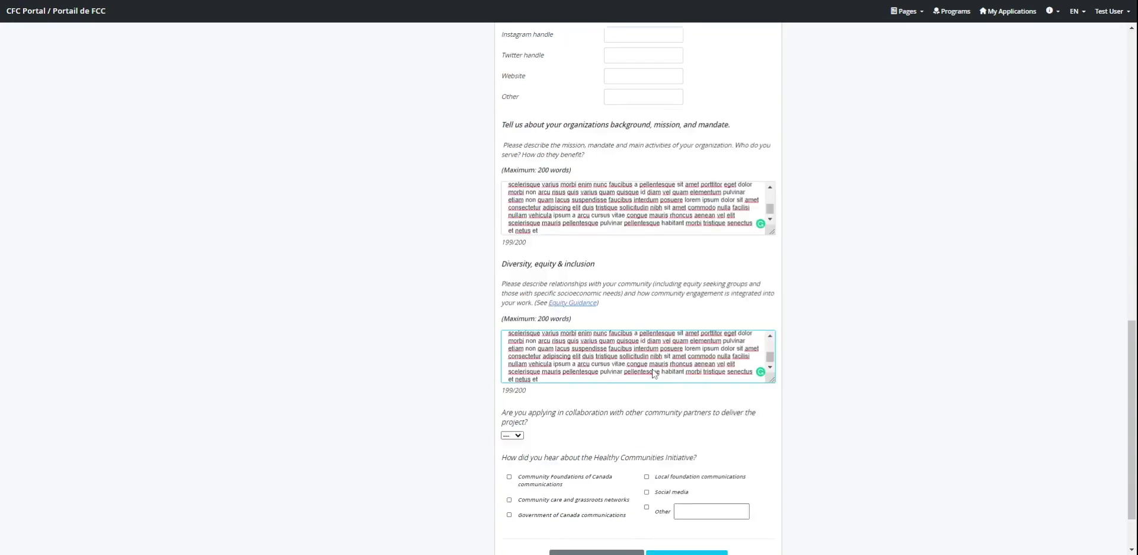
scroll(653, 373, "down", 1)
scroll(534, 364, "down", 1)
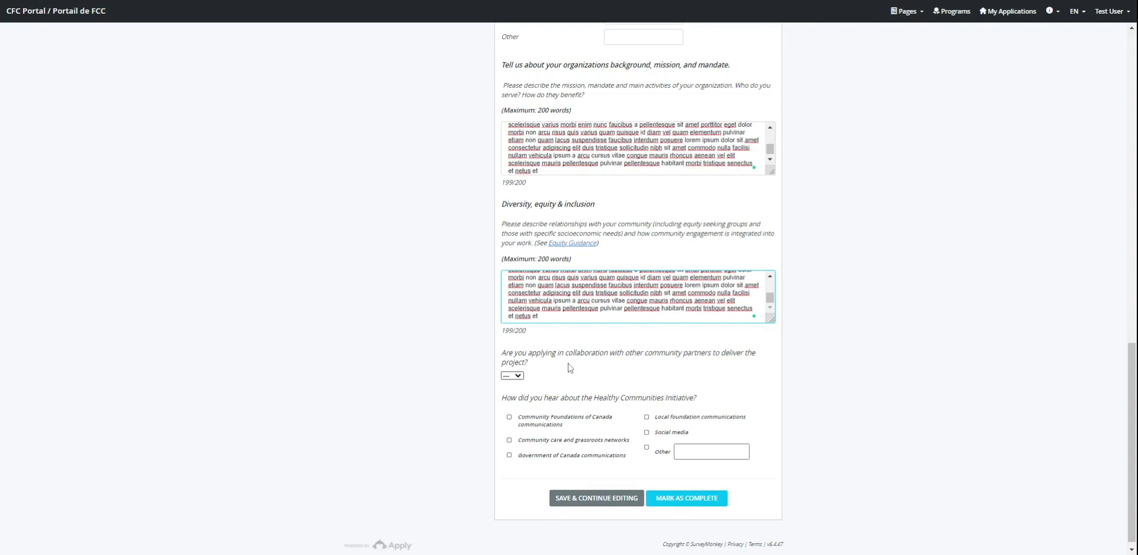
left_click(516, 375)
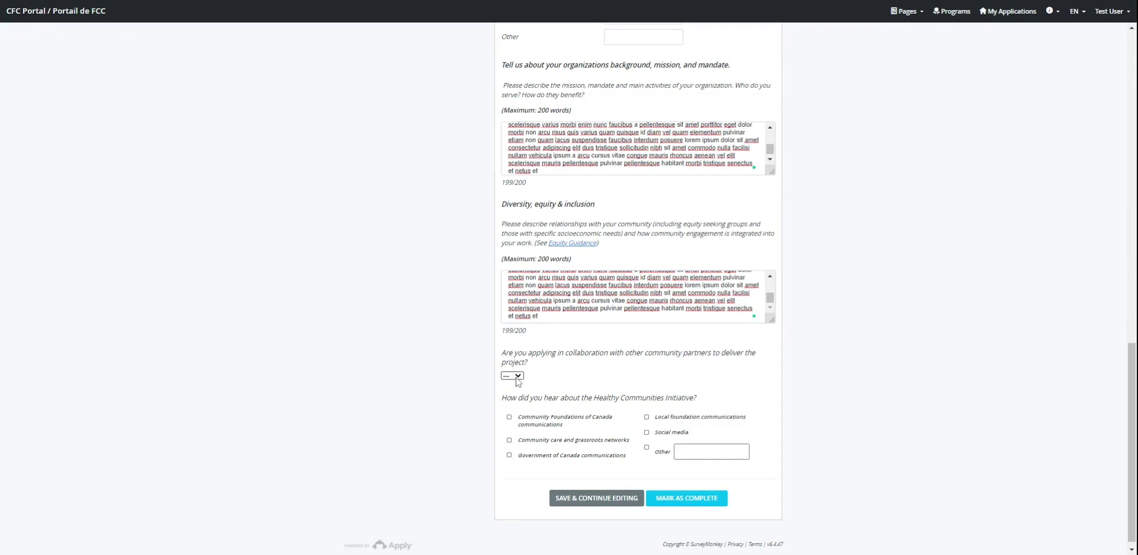
left_click(516, 389)
left_click(1016, 2)
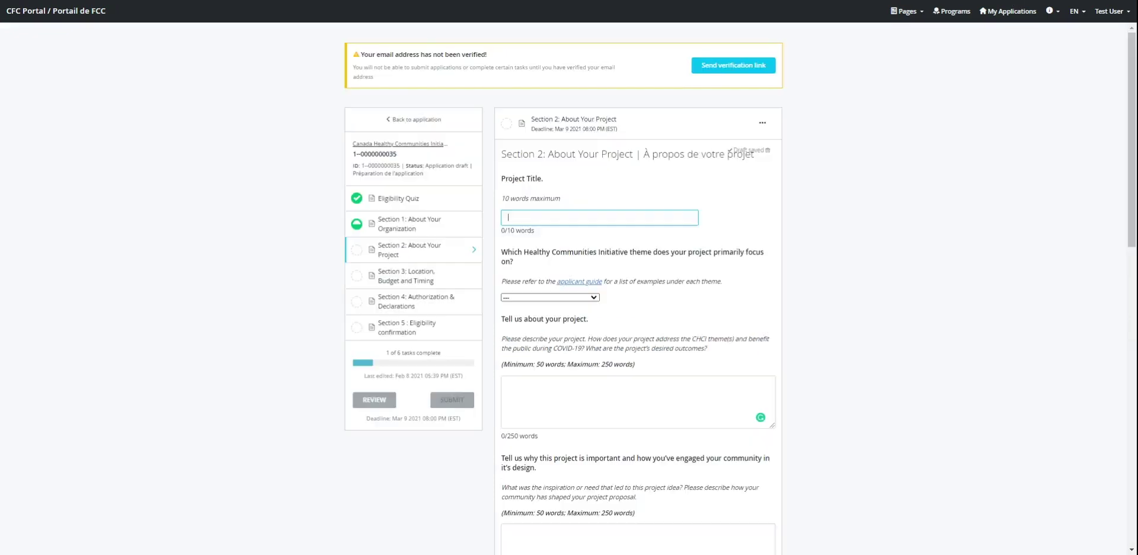
Step: Set the project title to 'Test' and the primary theme to Digital solutions
left_click(653, 219)
type("Test")
scroll(572, 297, "down", 1)
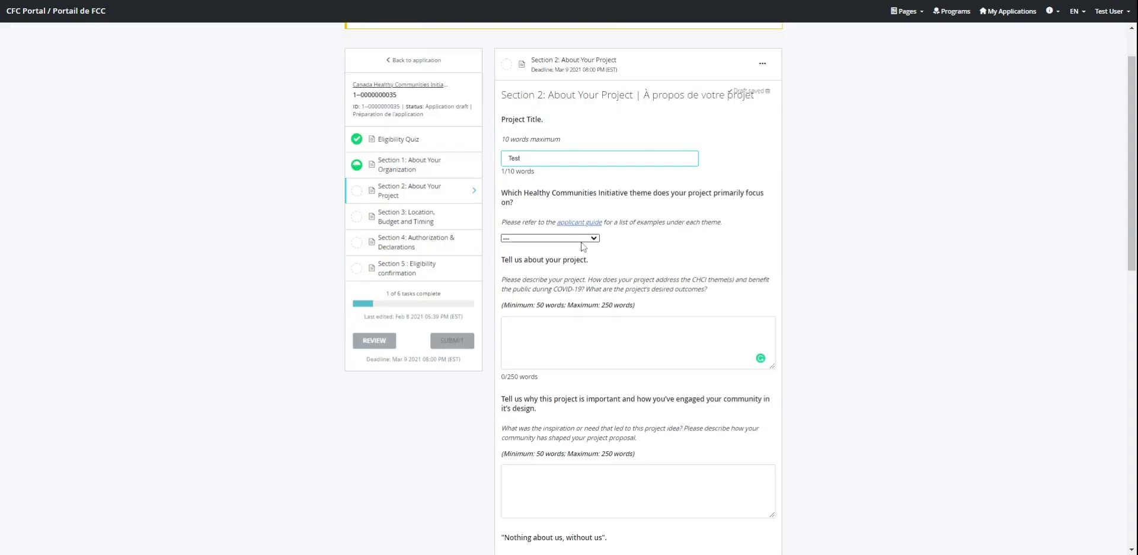
left_click(558, 242)
left_click(558, 248)
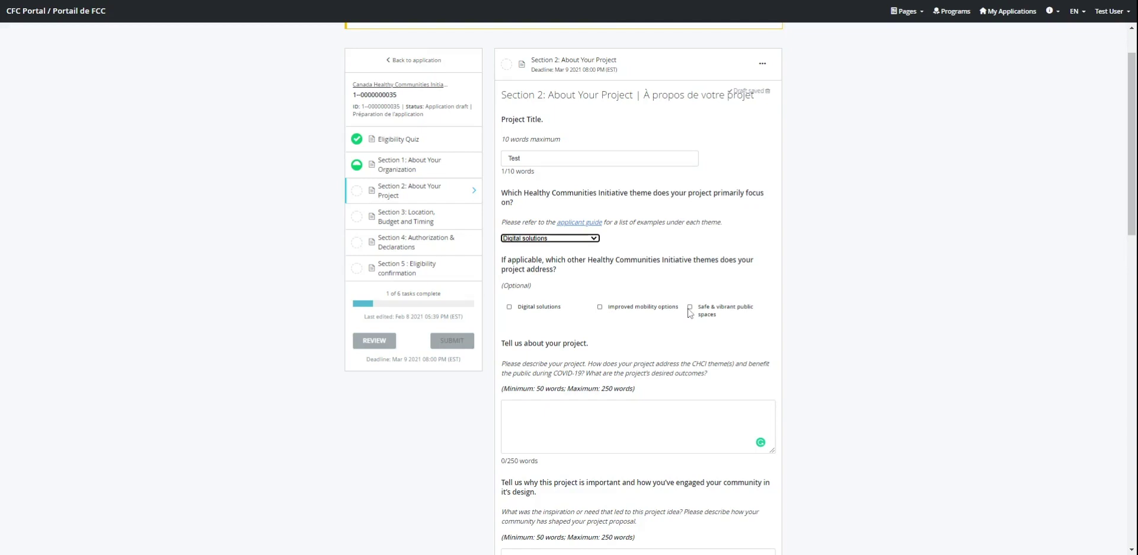
scroll(832, 320, "down", 2)
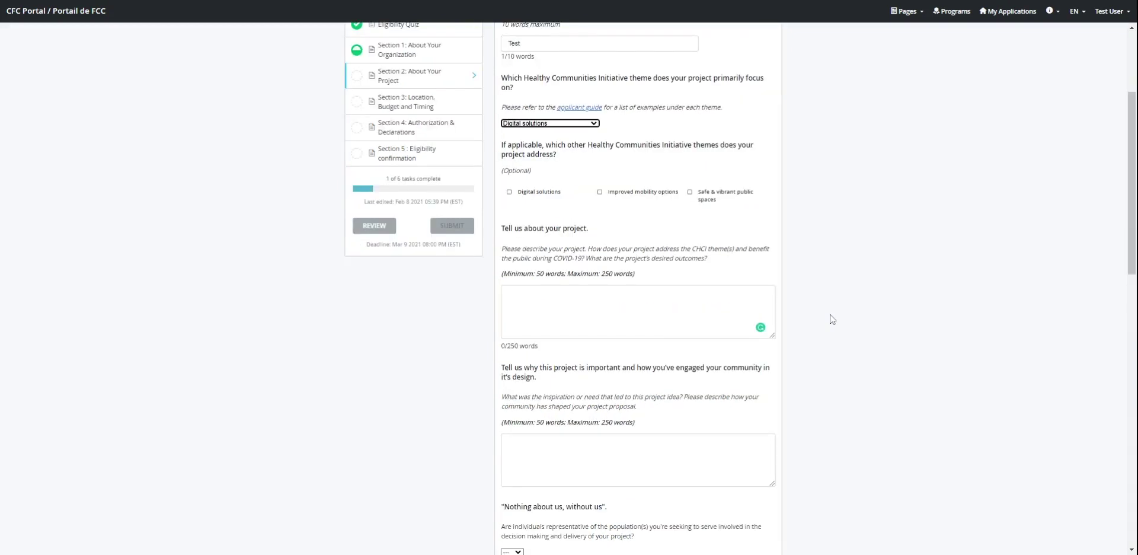
left_click(832, 319)
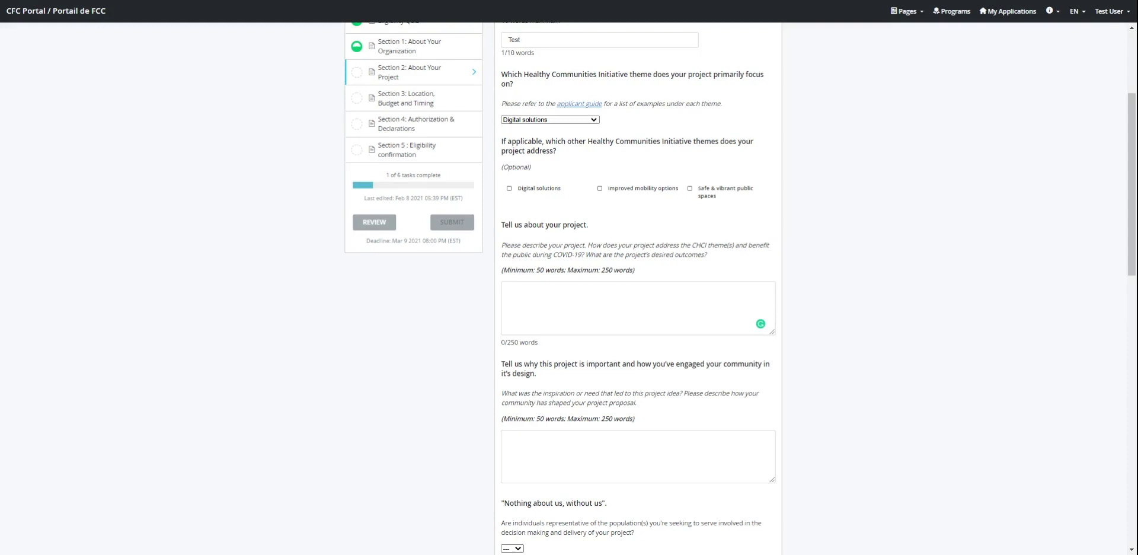
Step: Paste a 199-word placeholder project description into 'Tell us about your project'
left_click(637, 308)
key("ctrl+v")
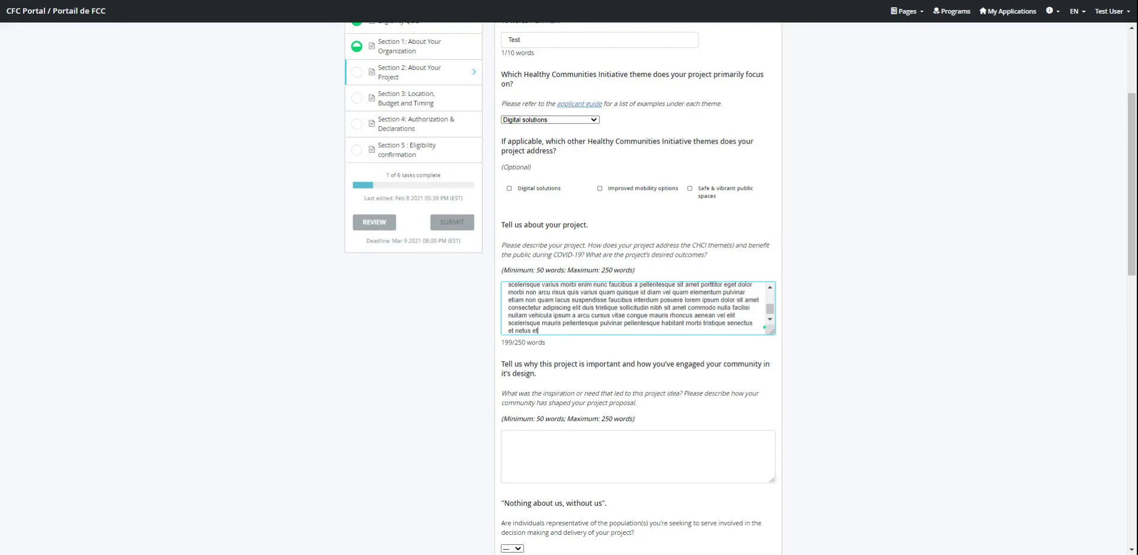
scroll(893, 247, "down", 1)
Step: Paste placeholder text into the answer on why the project is important
scroll(893, 247, "down", 3)
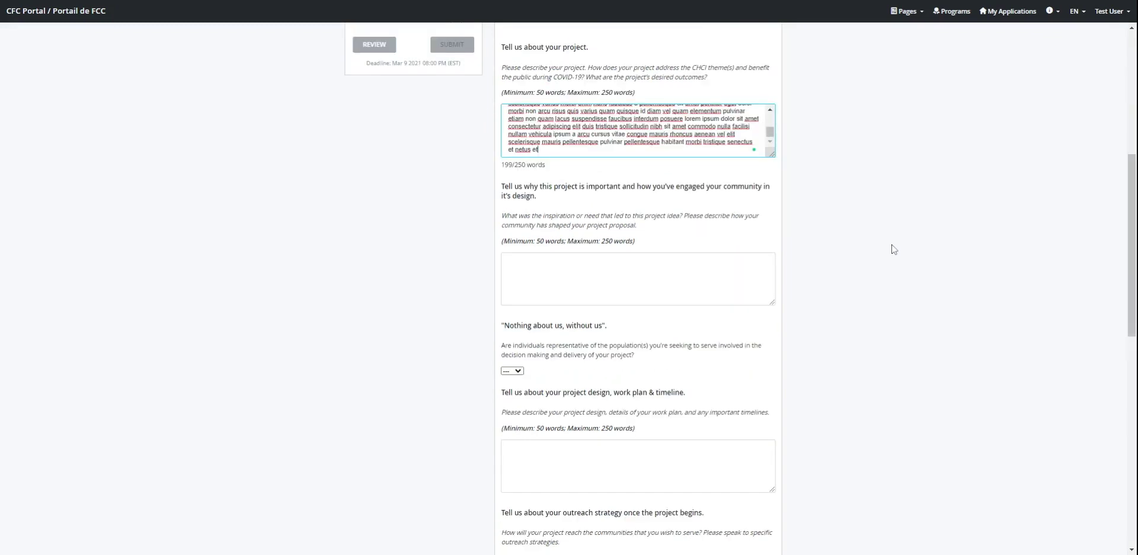
scroll(893, 248, "down", 1)
left_click(508, 201)
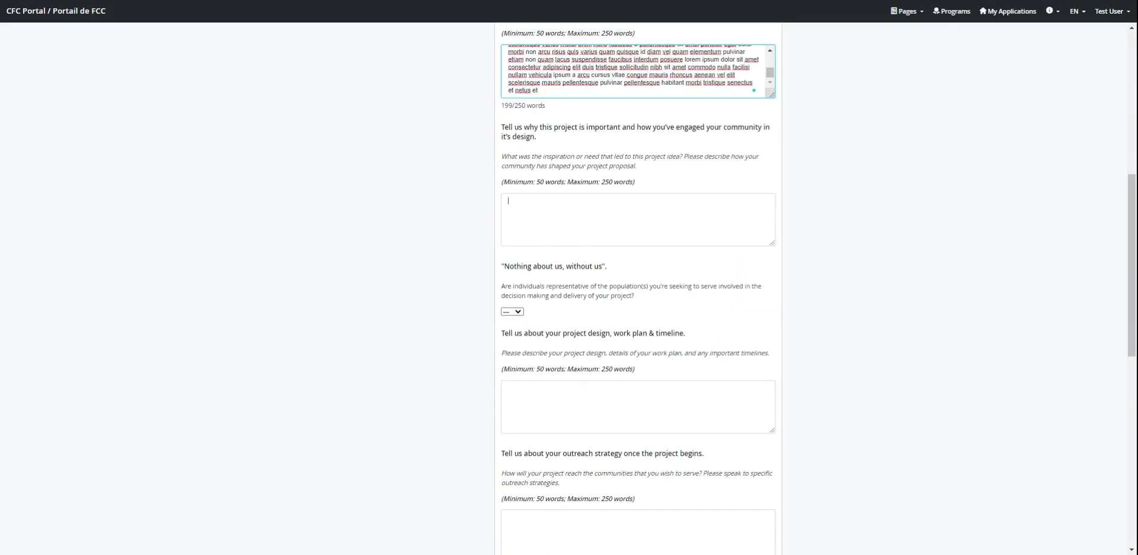
key("ctrl+v")
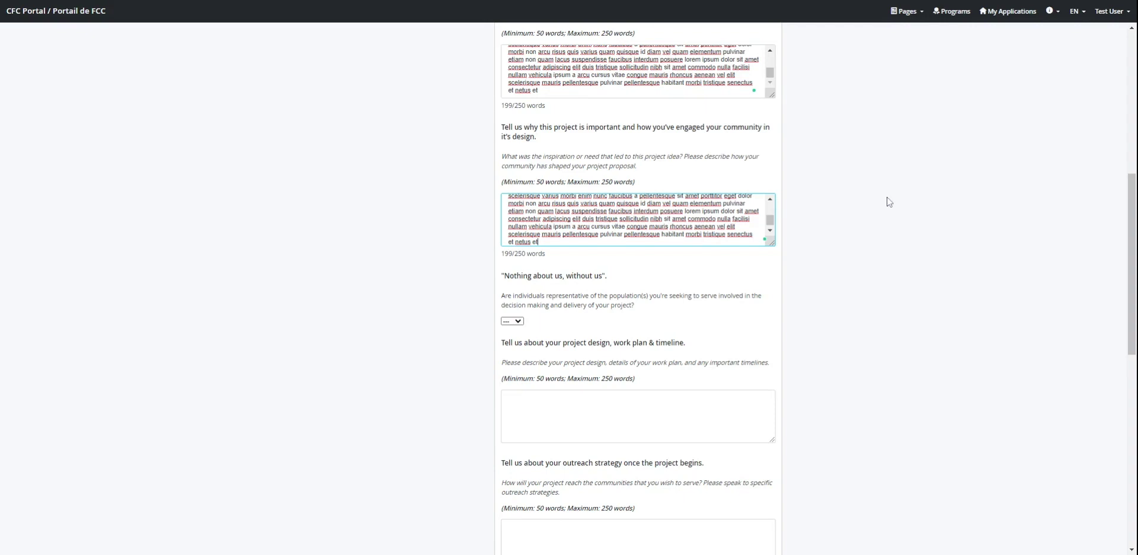
Step: Answer Yes to the 'Nothing about us, without us' question
scroll(882, 203, "down", 1)
scroll(875, 204, "down", 1)
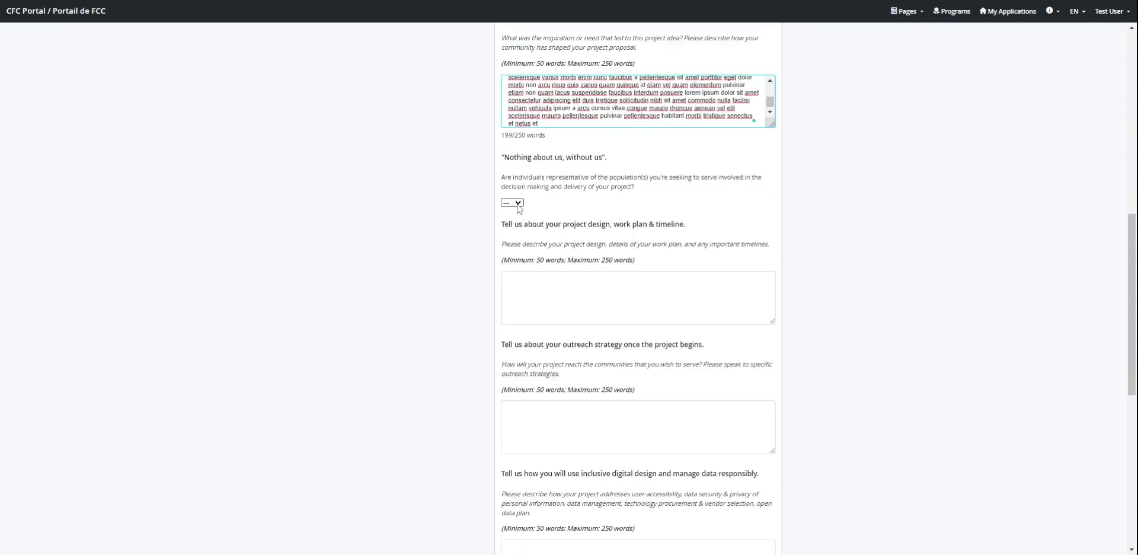
left_click(518, 205)
left_click(517, 203)
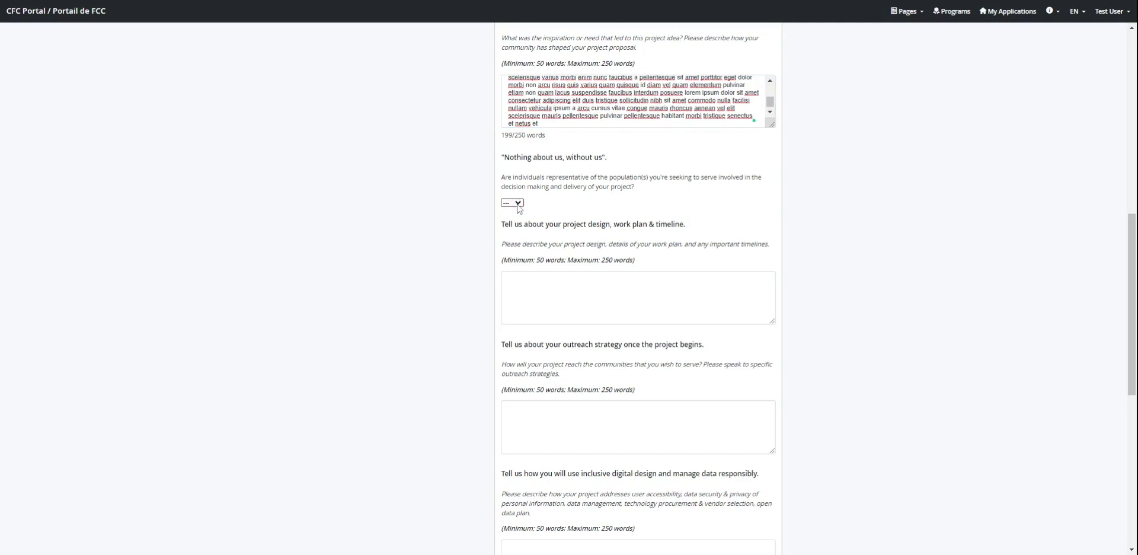
left_click(518, 204)
left_click(511, 219)
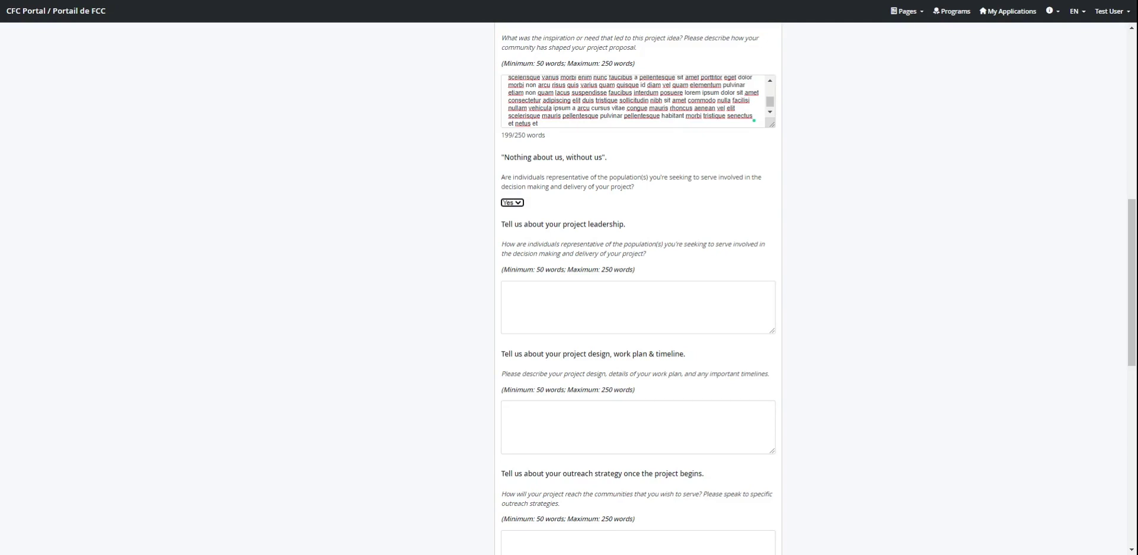
Step: Paste placeholder text into the project leadership and design/work plan answers
key("Tab")
key("ctrl+v")
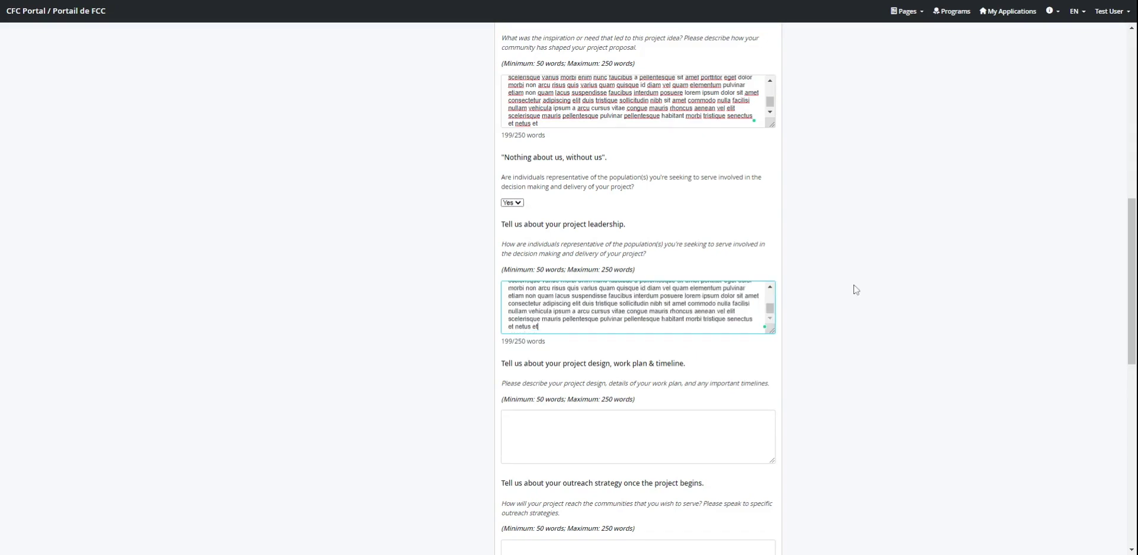
scroll(855, 289, "down", 2)
scroll(890, 279, "down", 1)
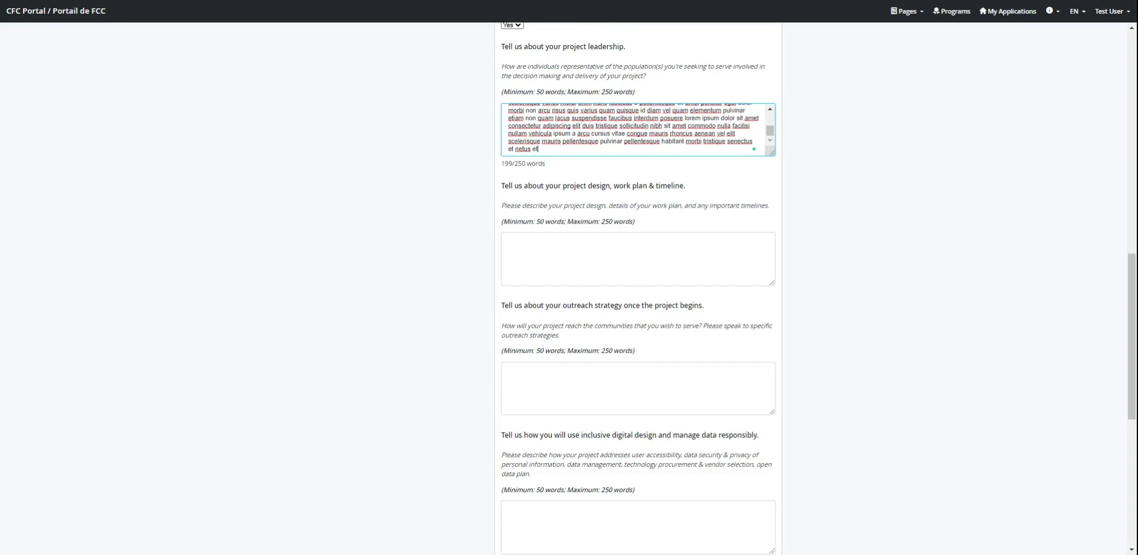
key("Tab")
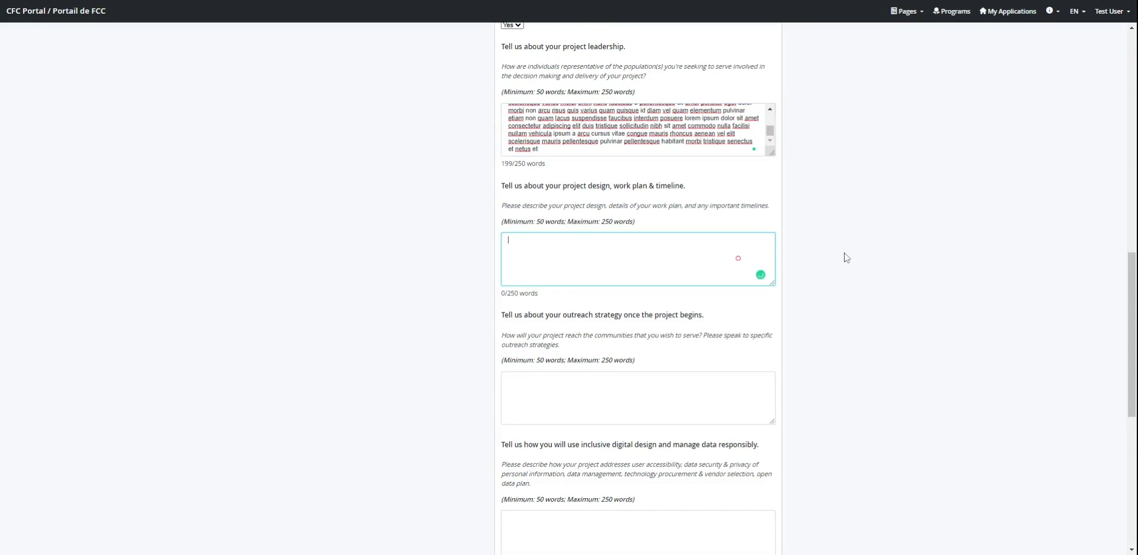
key("ctrl+v")
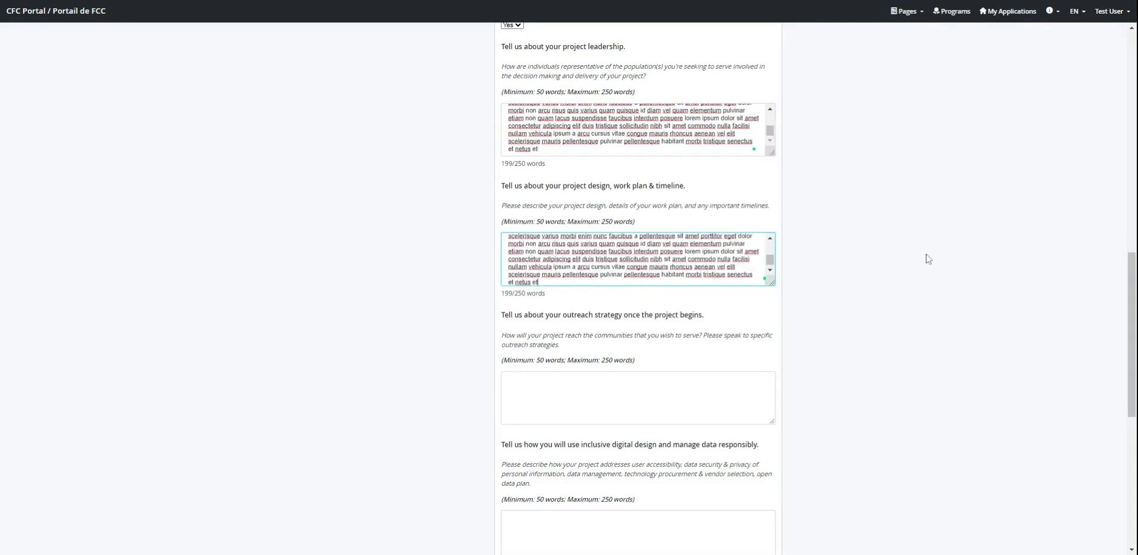
scroll(928, 258, "down", 2)
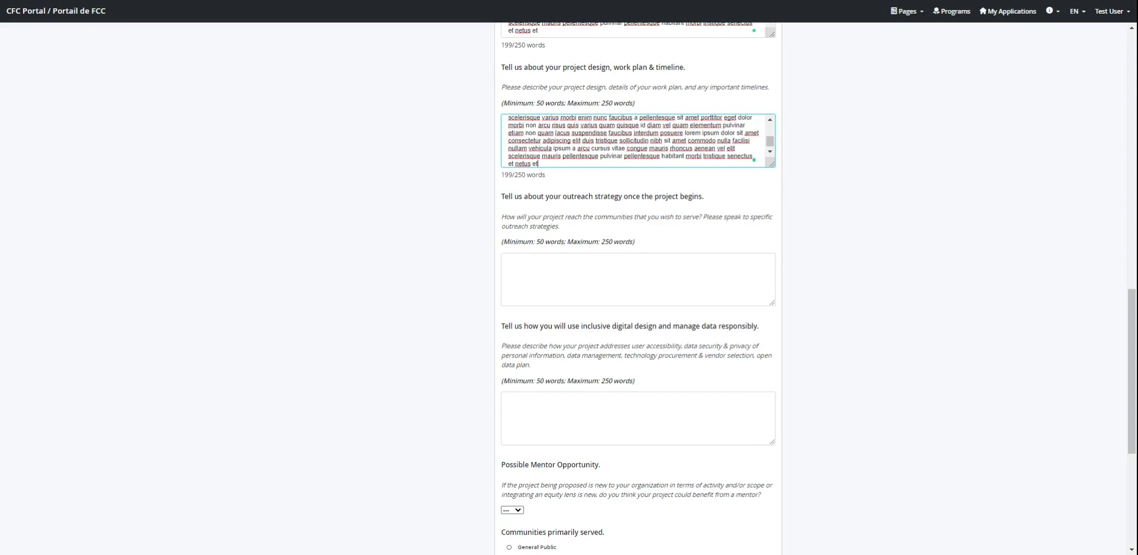
left_click(593, 273)
Step: Paste 199-word placeholder answers into the outreach strategy and inclusive digital design questions
key("ctrl+v")
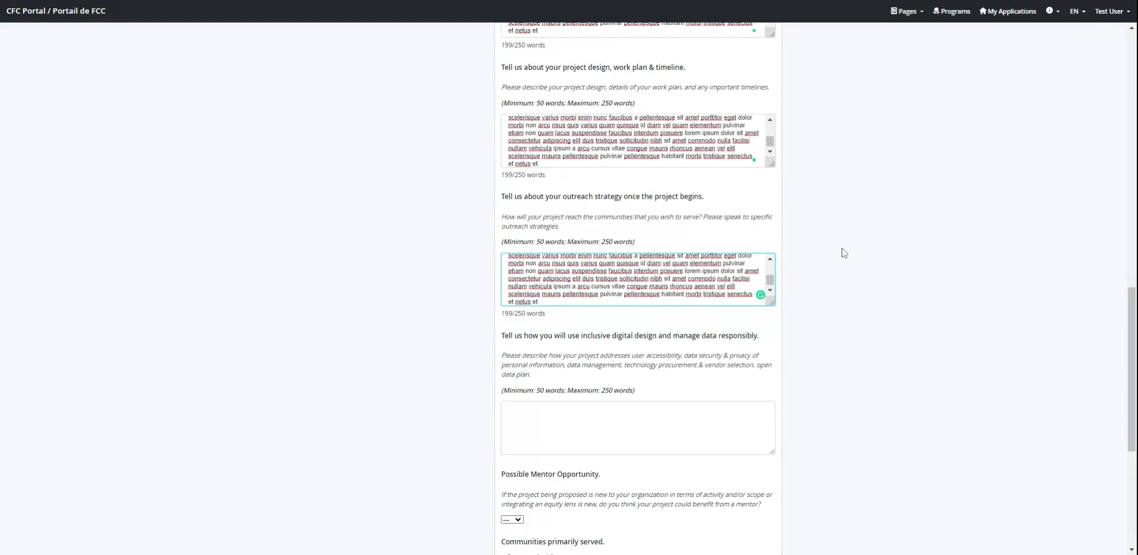
scroll(844, 253, "down", 4)
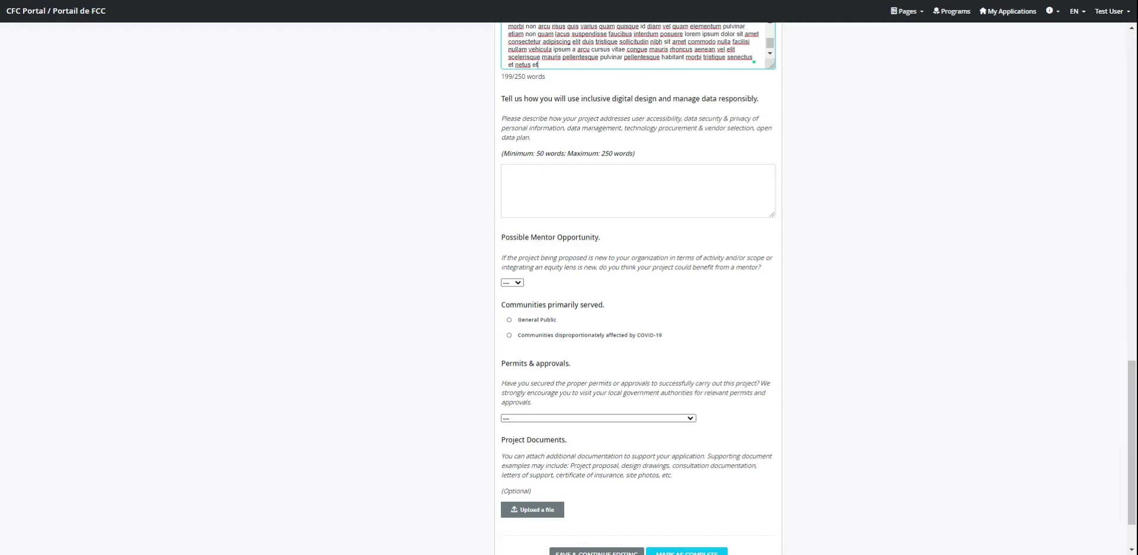
left_click(621, 187)
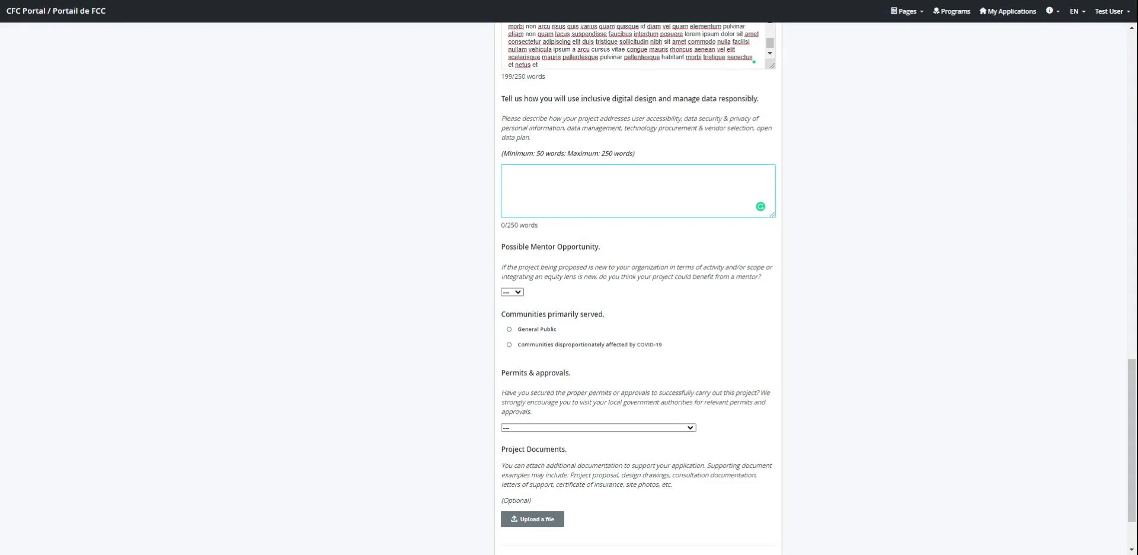
key("ctrl+v")
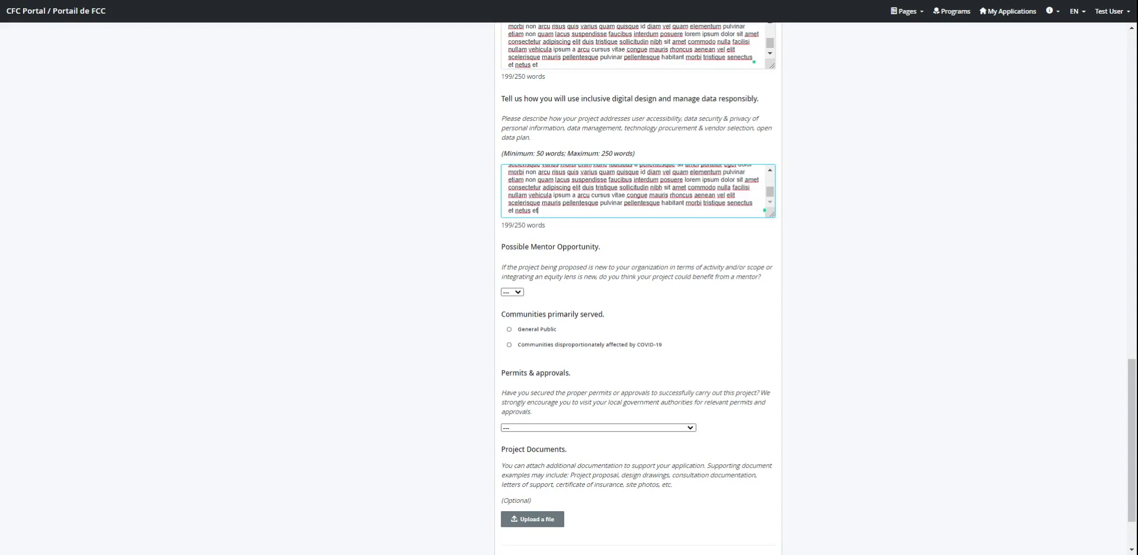
scroll(816, 199, "down", 1)
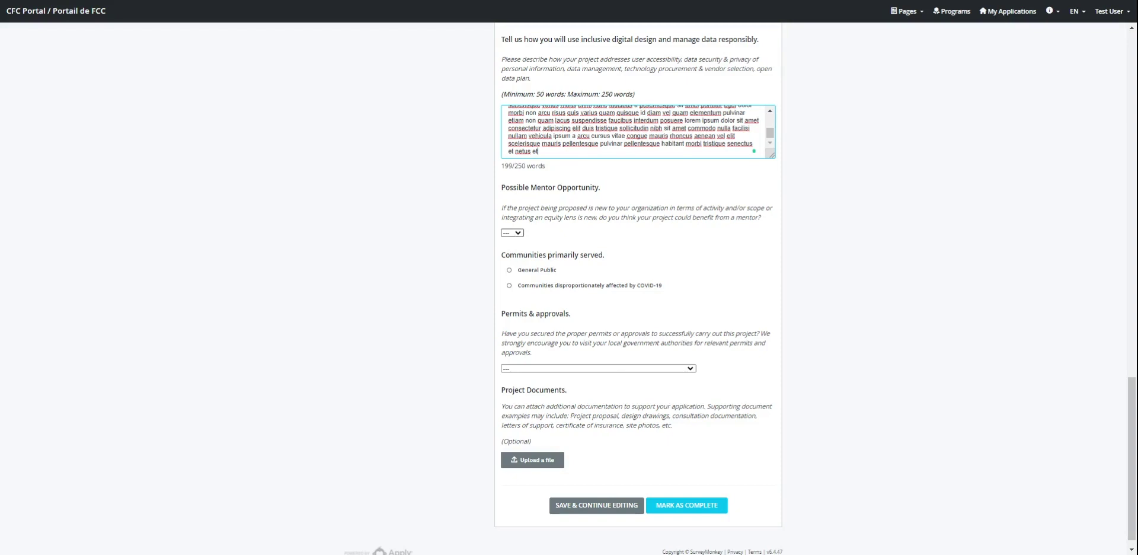
Step: Request a mentor (Yes) with Budgeting and Cross-cultural communication as focus areas
left_click(515, 235)
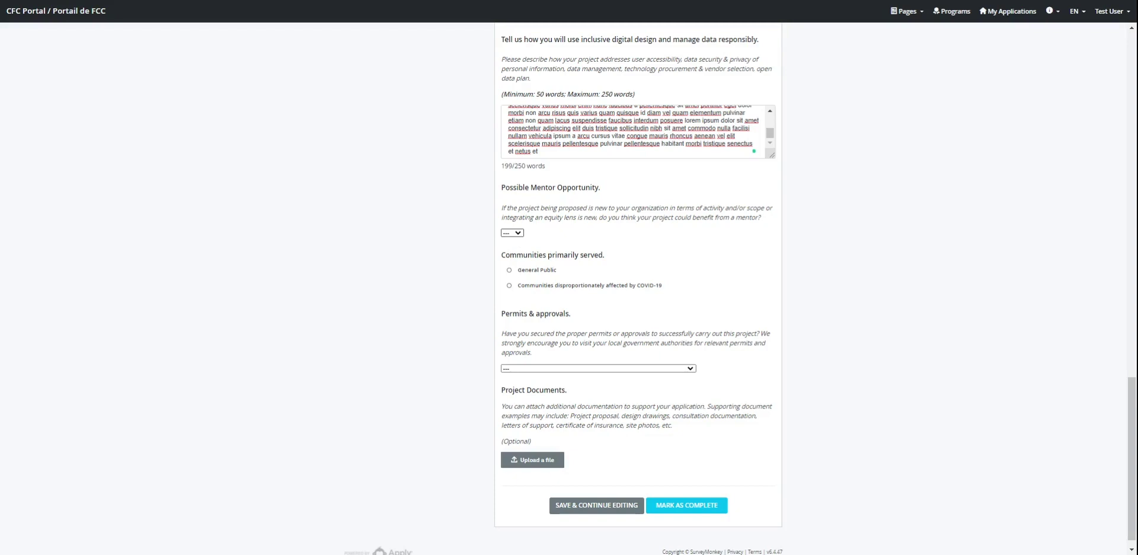
left_click(526, 271)
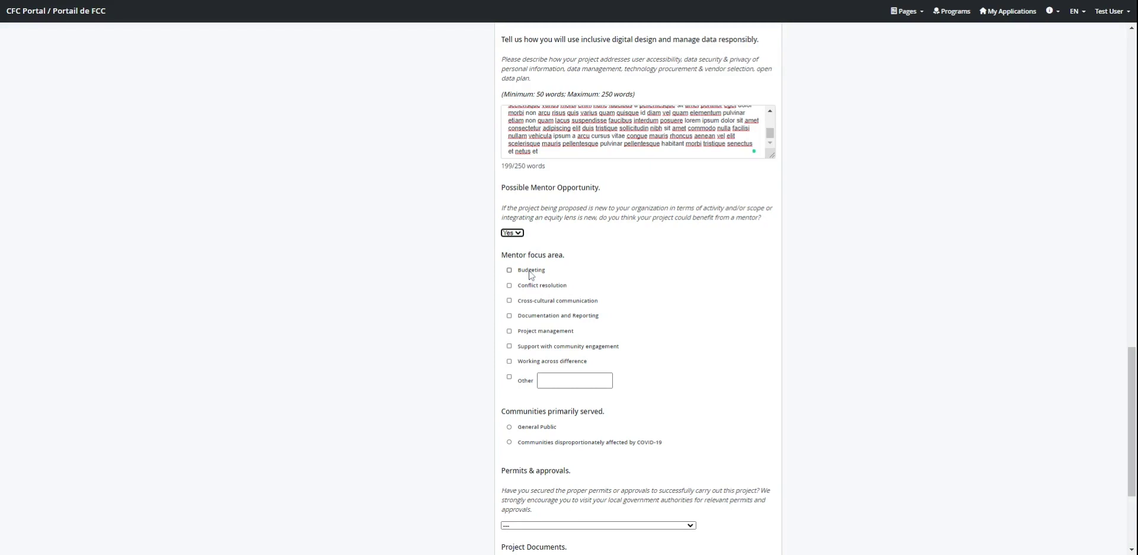
left_click(530, 270)
left_click(538, 299)
Step: Set communities served to those disproportionately affected by COVID-19
scroll(538, 293, "down", 3)
scroll(537, 303, "down", 1)
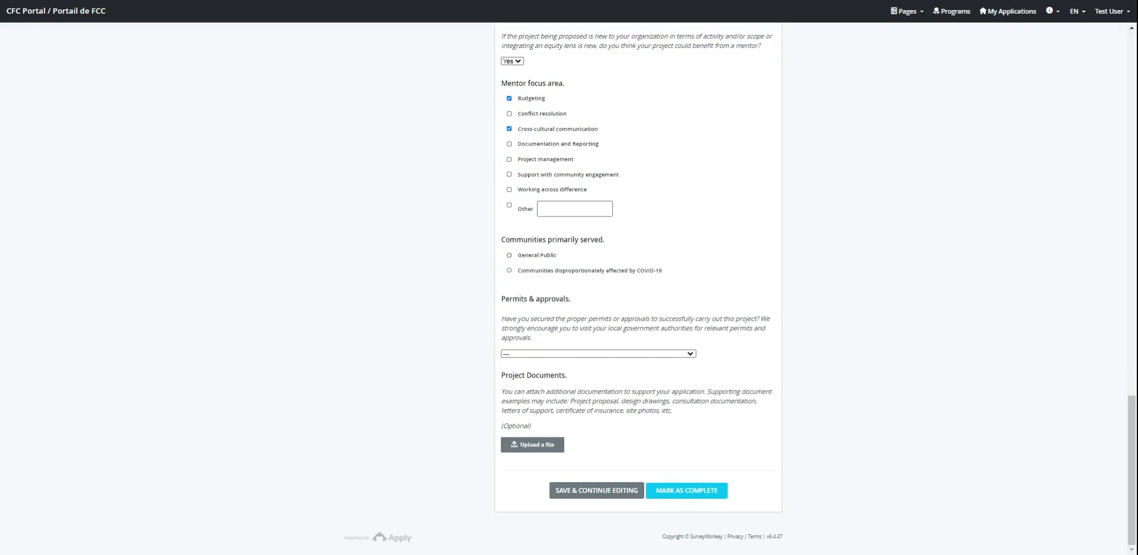
left_click(552, 270)
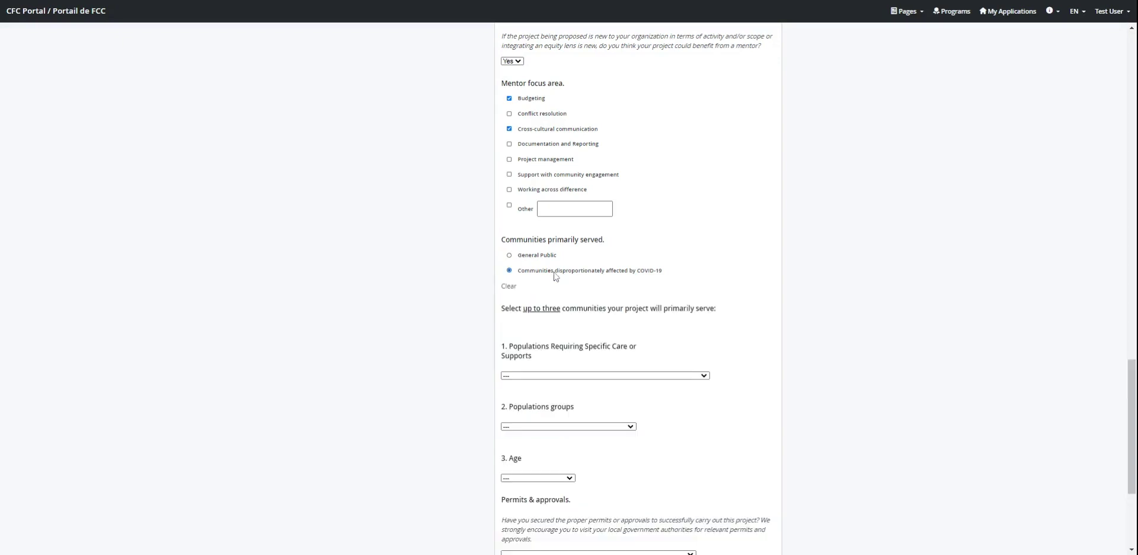
Step: Make Official Language Minority Communities the primary community and also include Persons with disabilities
scroll(699, 283, "down", 2)
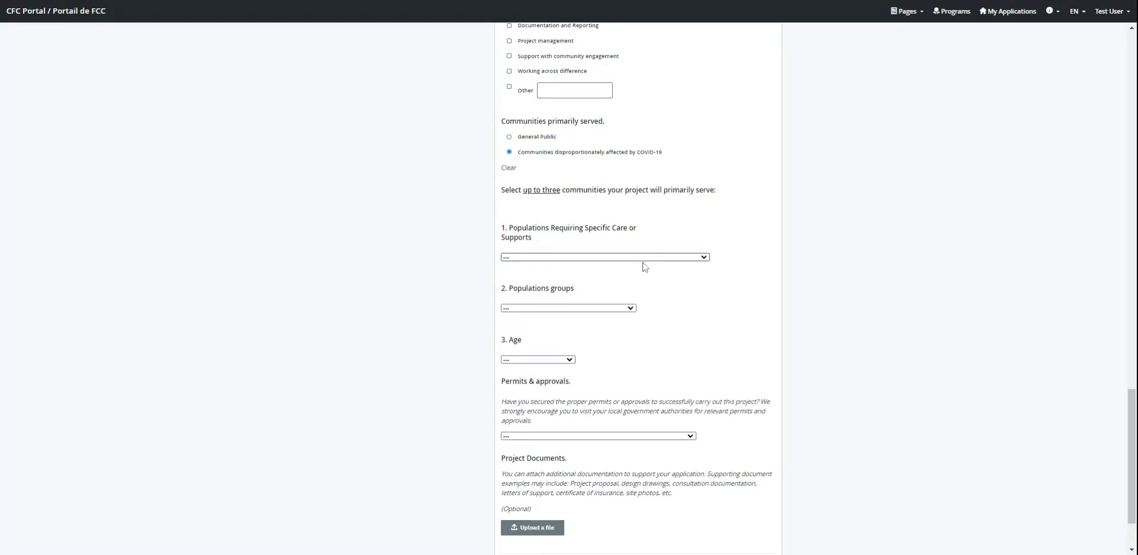
left_click(691, 259)
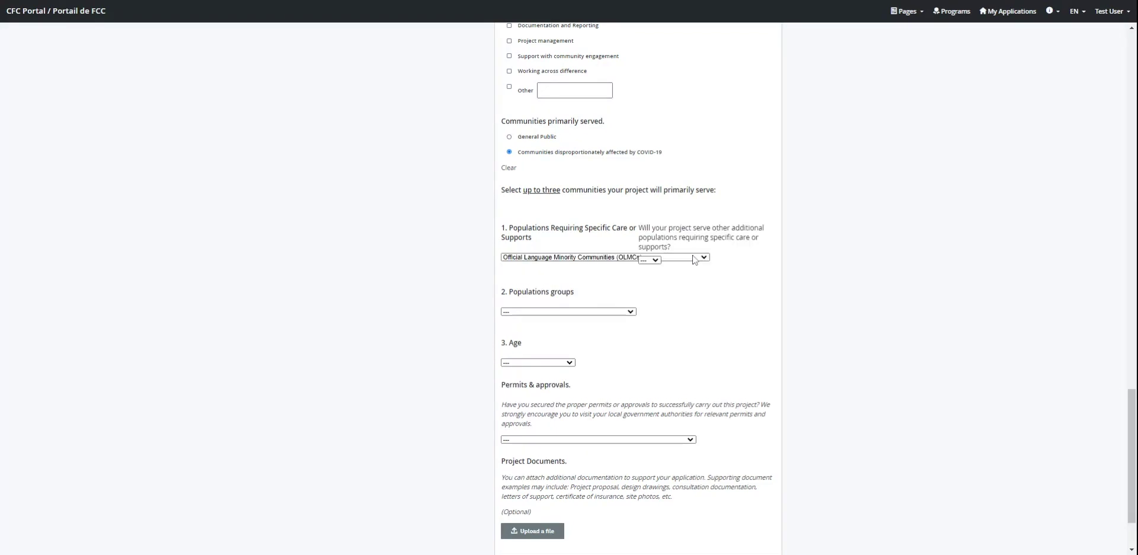
left_click(649, 270)
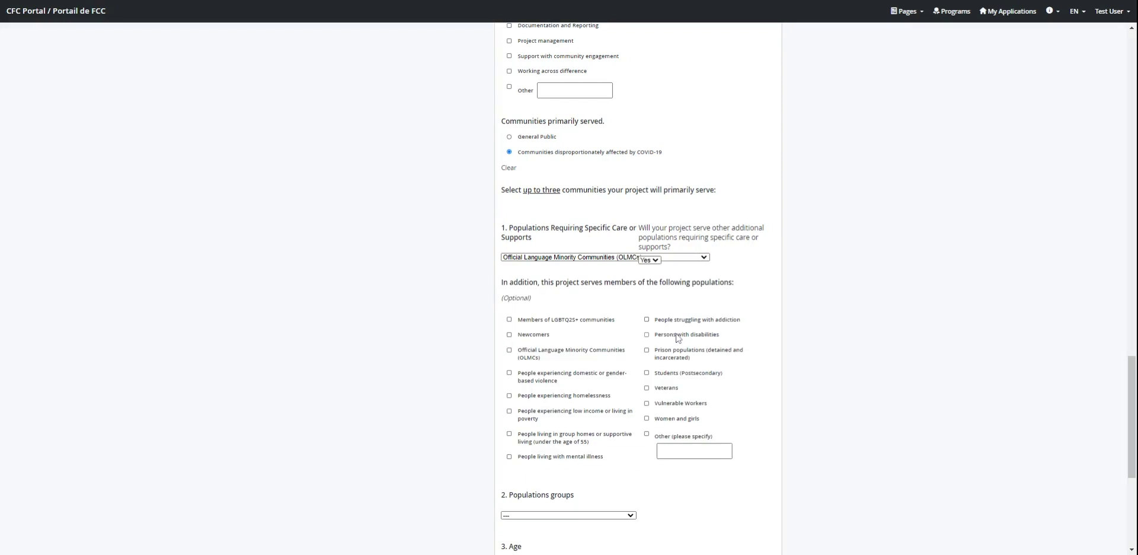
left_click(677, 336)
left_click(583, 353)
Step: Mark permits and approvals as secured and paste placeholder permit details
scroll(583, 353, "down", 5)
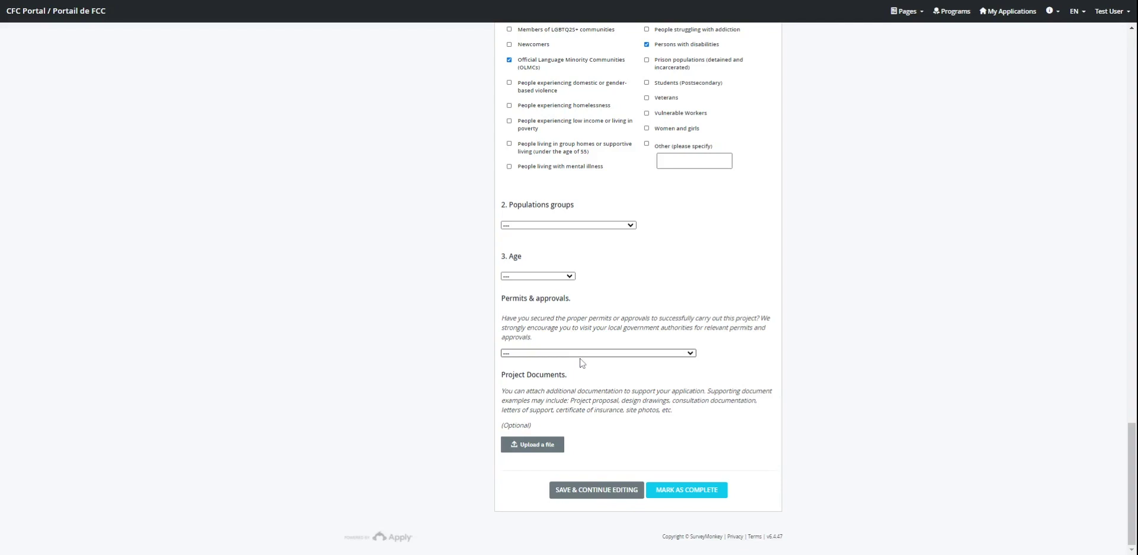
left_click(596, 418)
key("Tab")
key("ctrl+v")
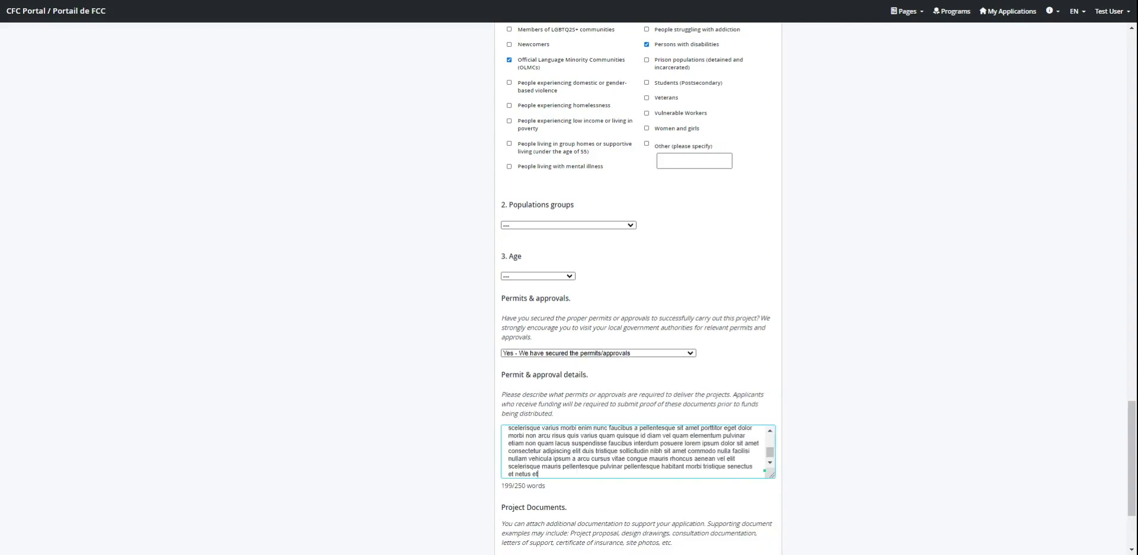
scroll(638, 285, "down", 3)
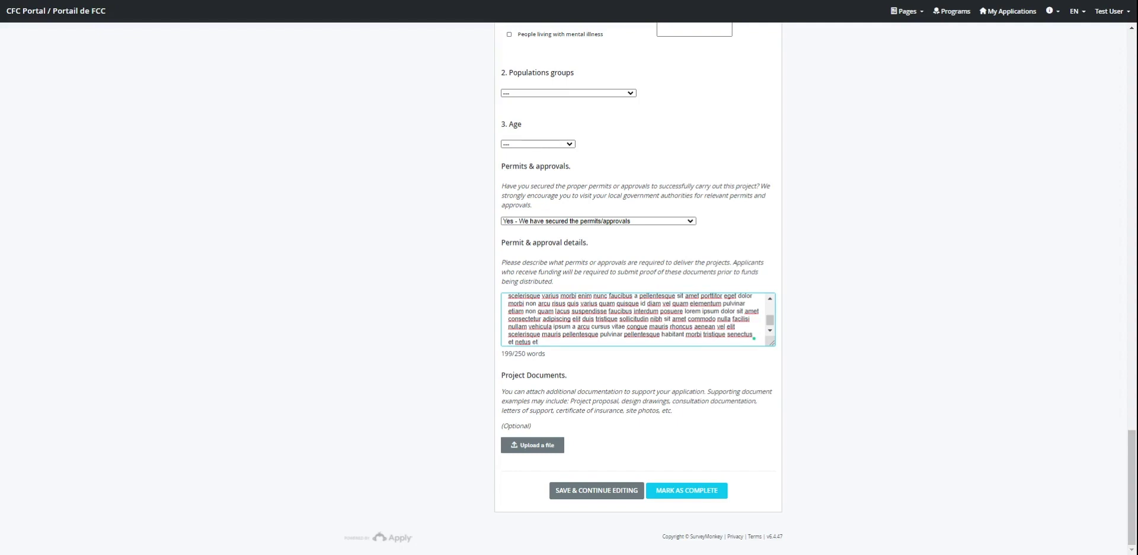
left_click(554, 446)
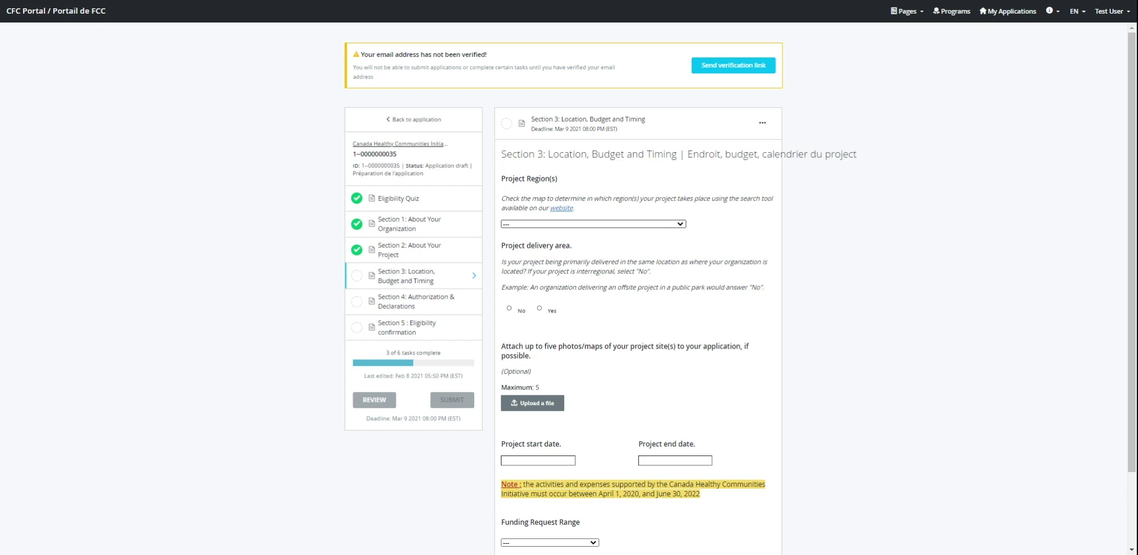
Step: Choose Multiple Regions with Alberta North and Northern Ontario, and answer No for delivery area
left_click(542, 382)
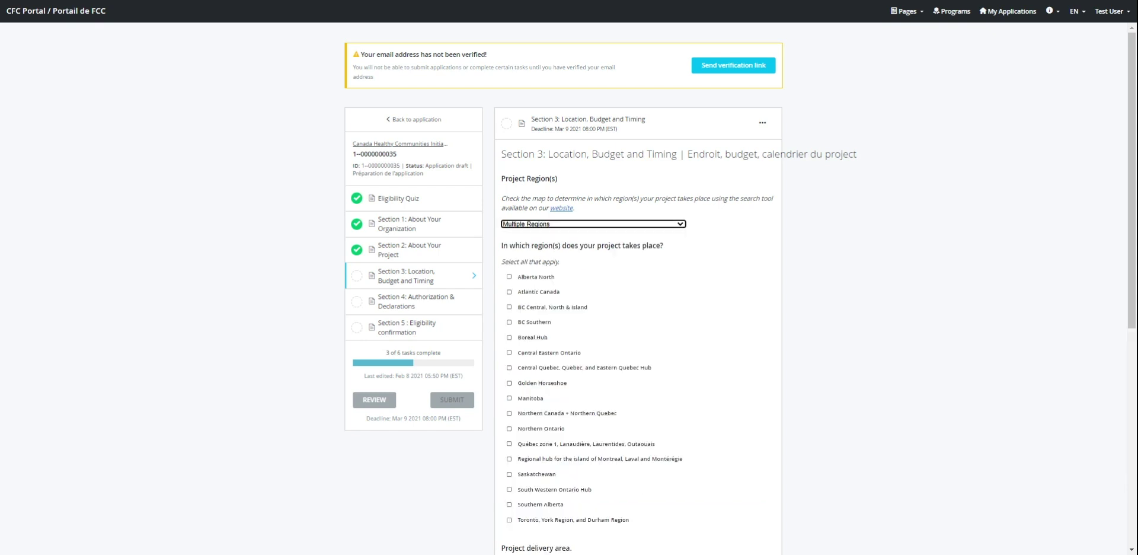
left_click(538, 278)
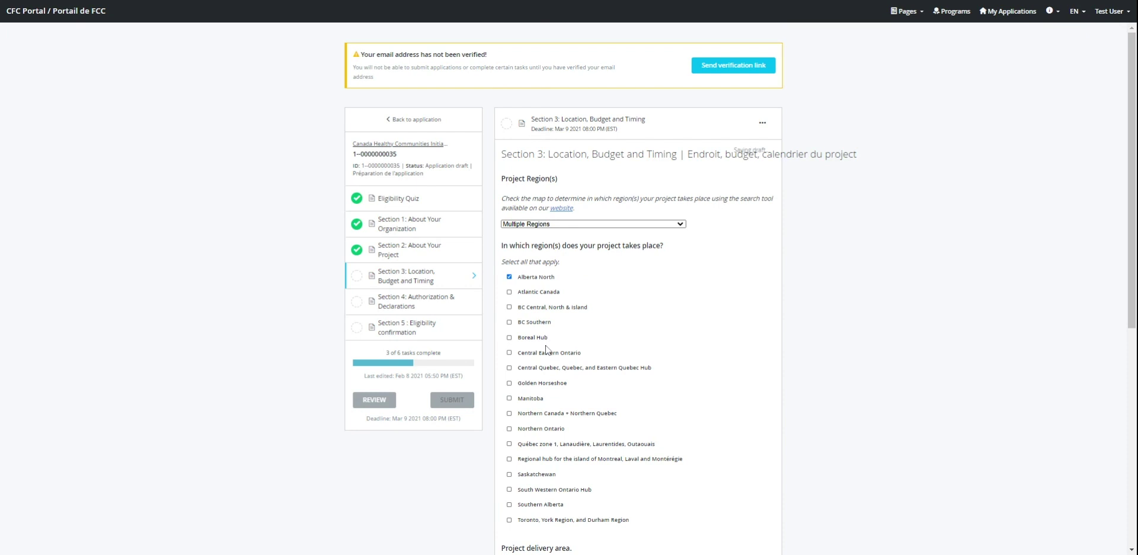
left_click(547, 434)
scroll(730, 422, "down", 4)
scroll(730, 421, "down", 2)
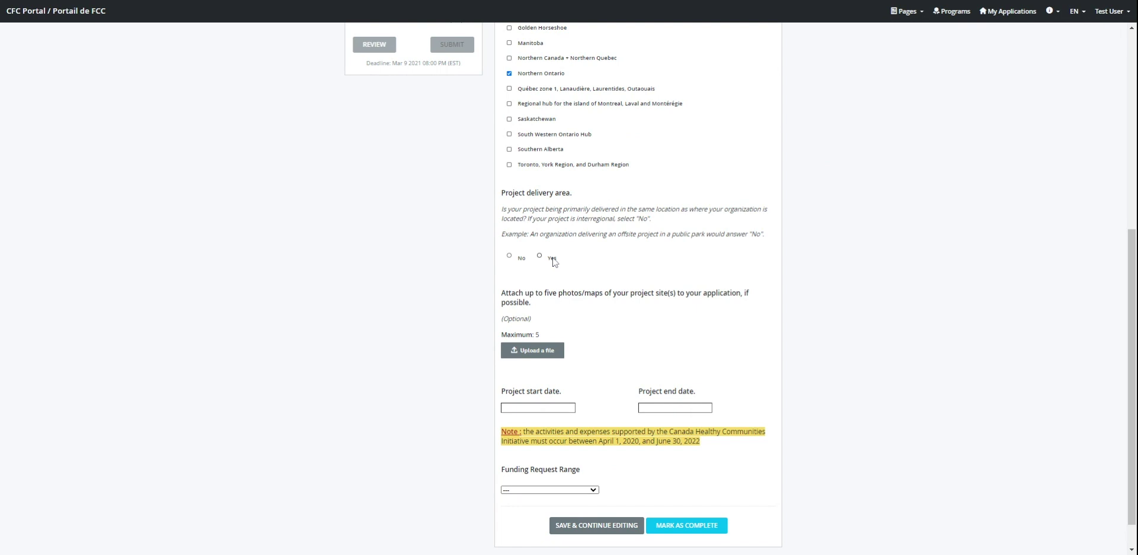
left_click(509, 255)
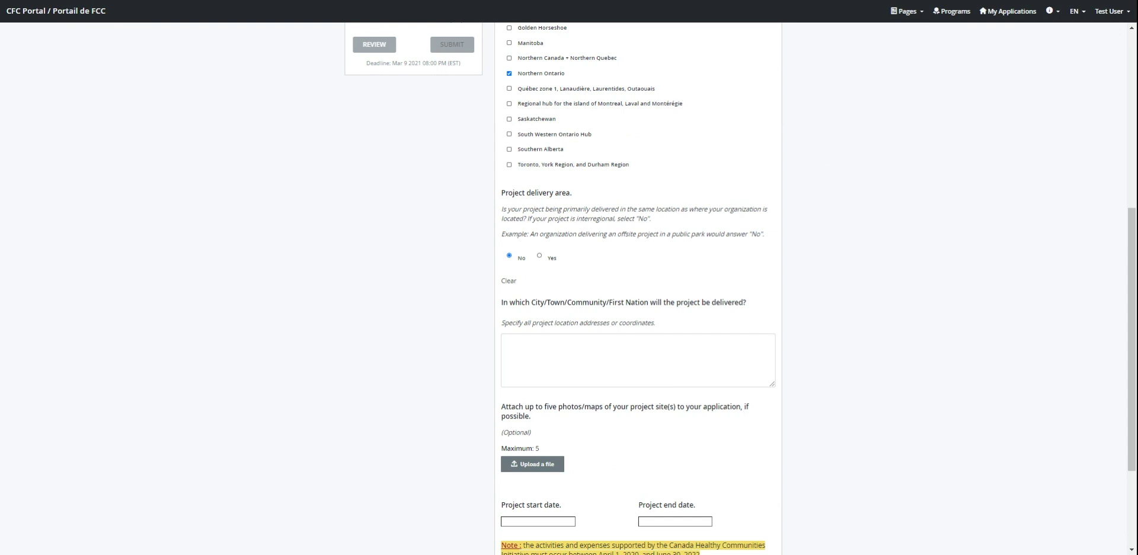
Step: Set project dates Feb 08 to Feb 27 2021 and the funding range $5,000 to $100,000
scroll(648, 378, "down", 2)
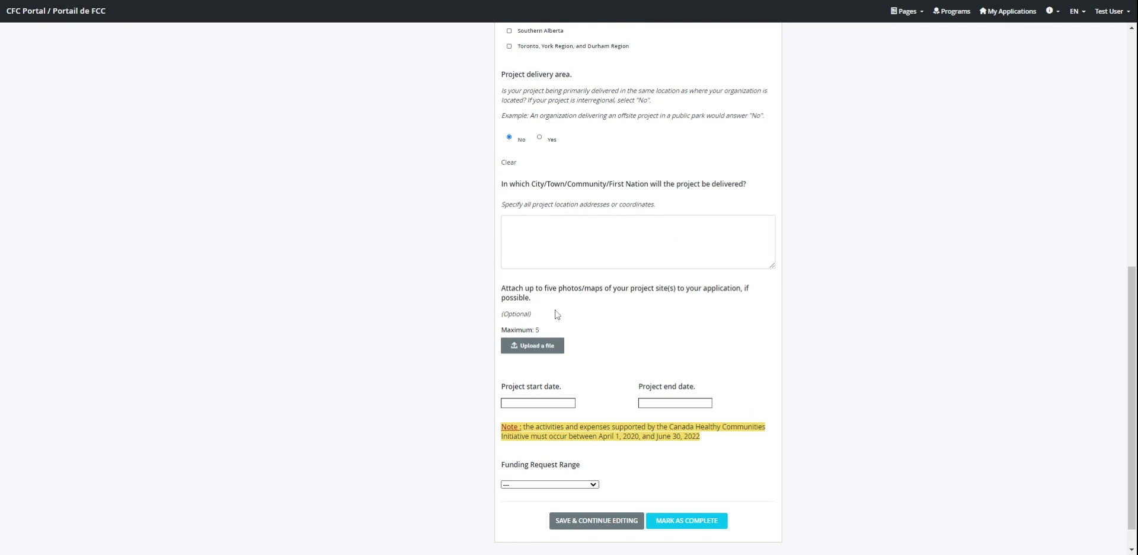
scroll(555, 312, "down", 1)
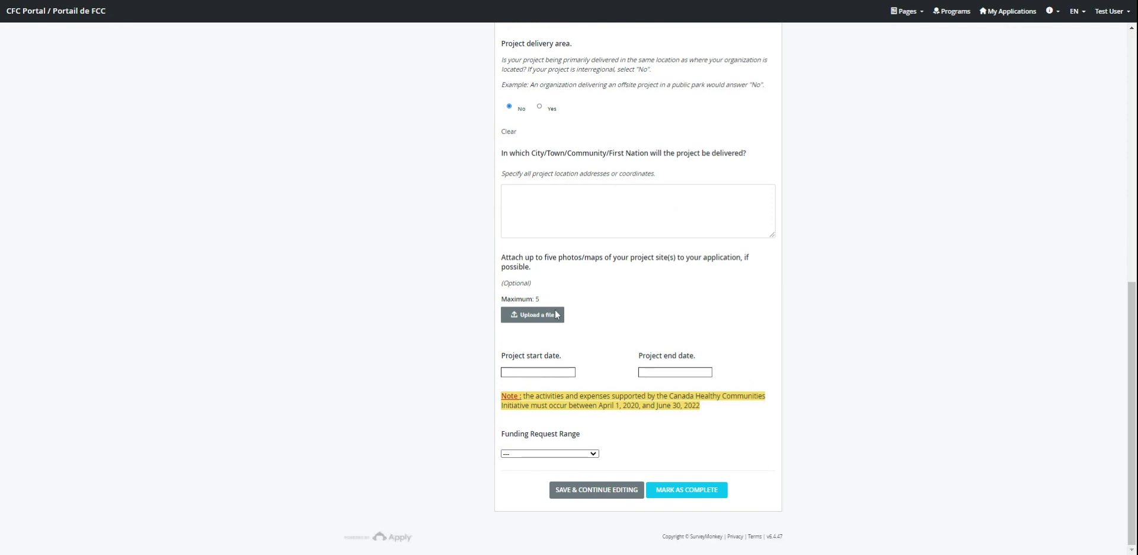
left_click(540, 373)
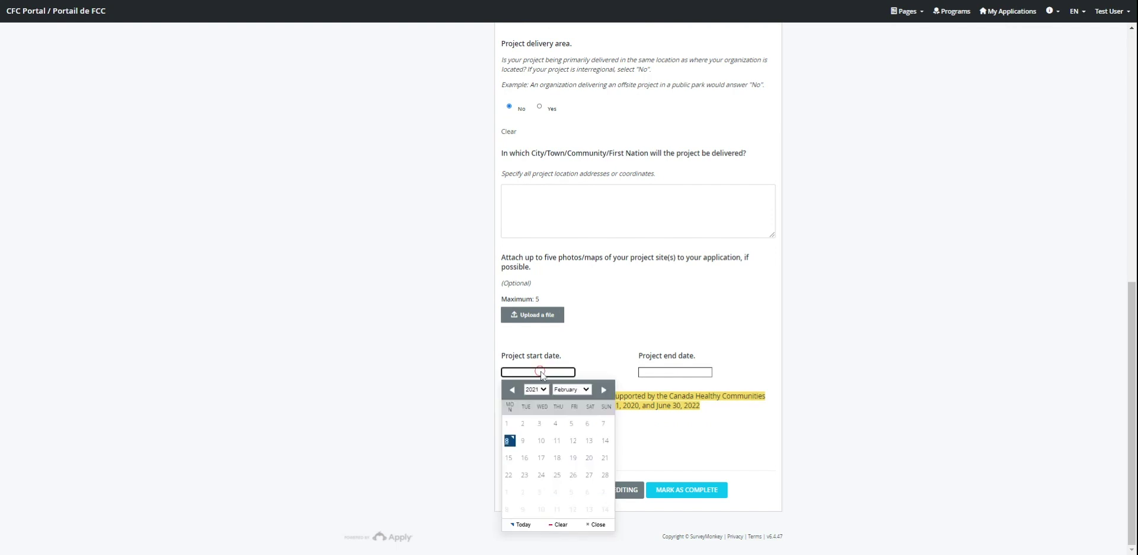
left_click(520, 524)
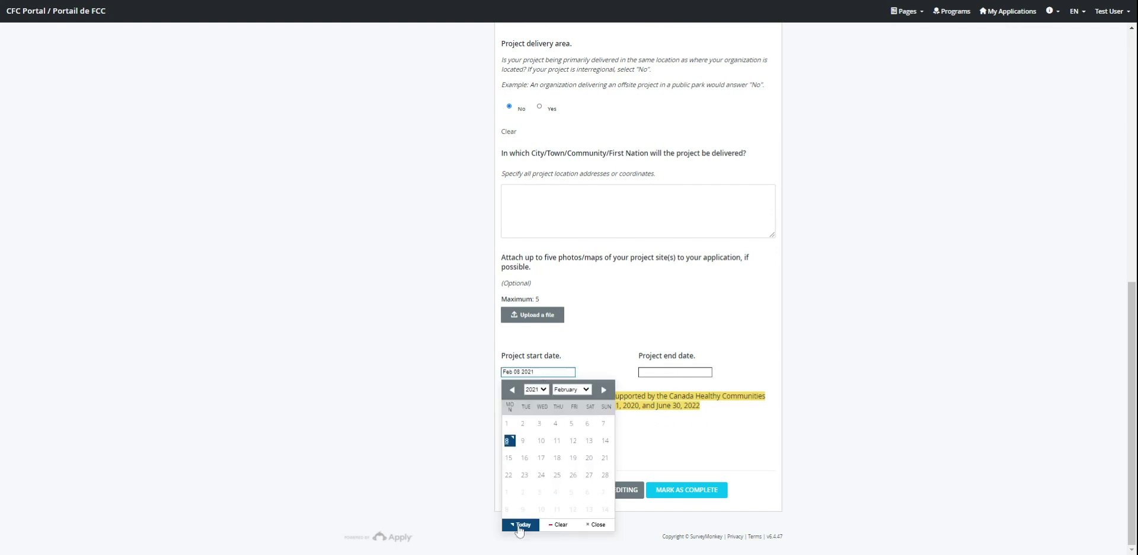
left_click(679, 373)
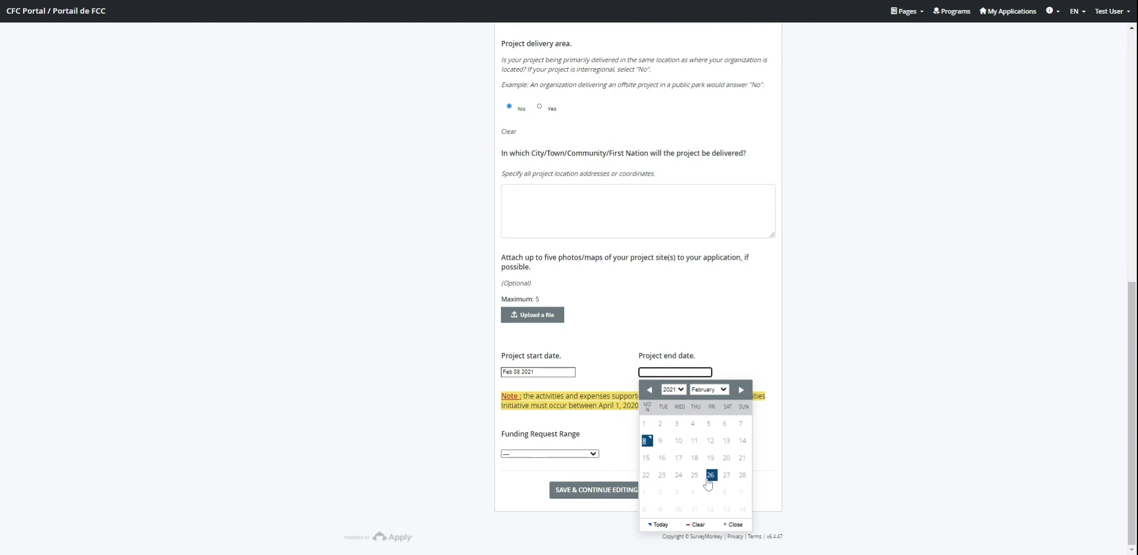
left_click(728, 475)
left_click(463, 449)
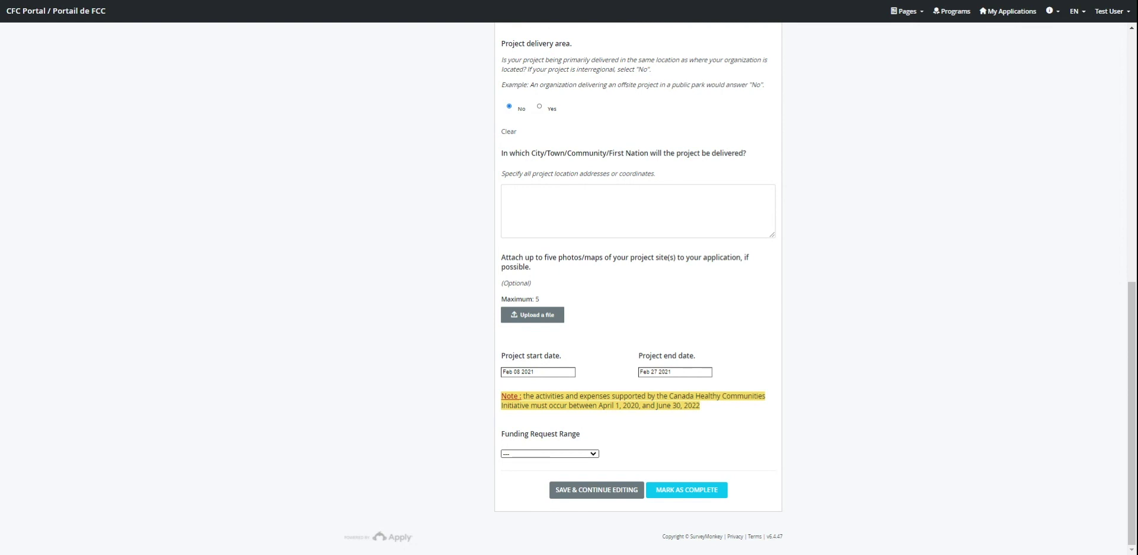
left_click(551, 459)
Step: Enter a funding request amount of 75000
scroll(569, 401, "down", 3)
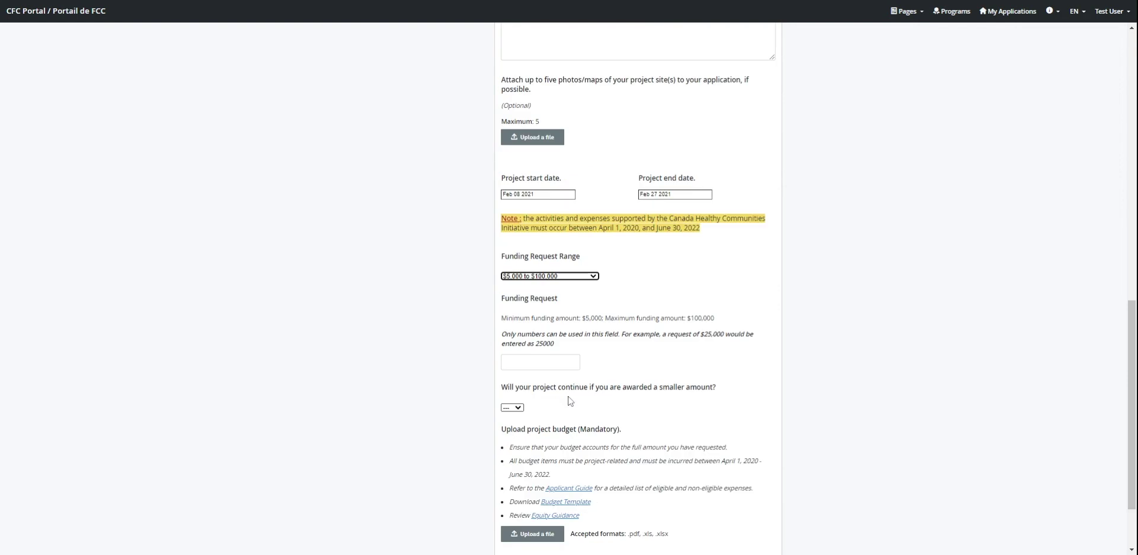
left_click(565, 361)
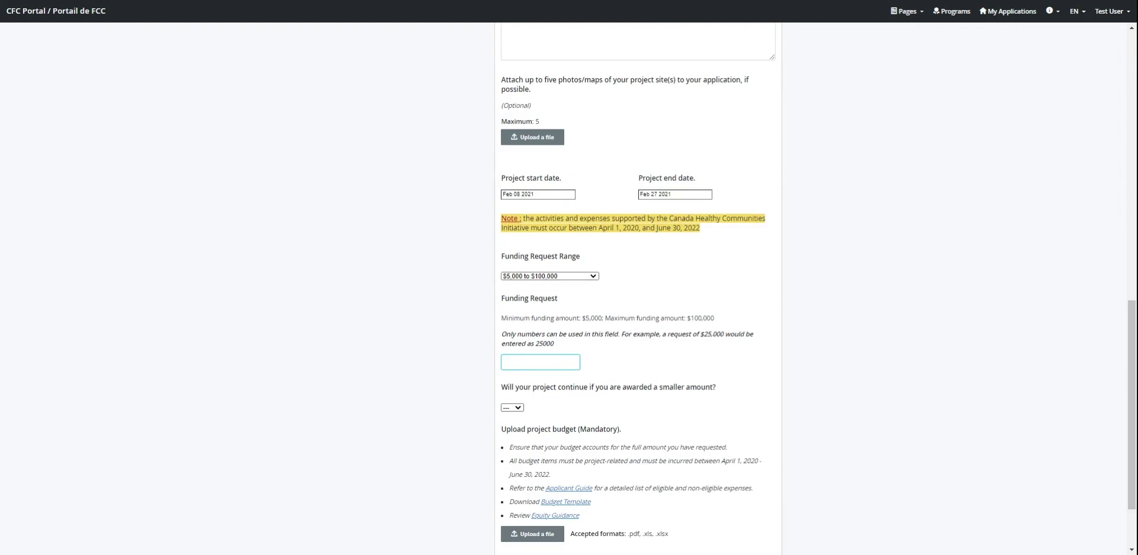
type("75000")
left_click(447, 378)
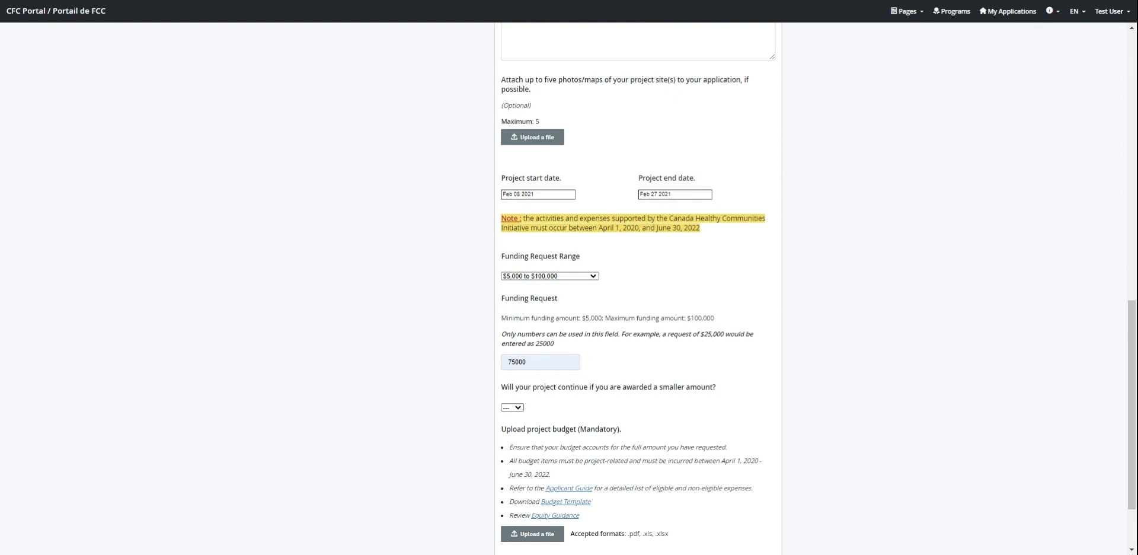
Step: Answer No to continuing with a smaller amount and upload the budget file template (2).xls
scroll(495, 392, "down", 2)
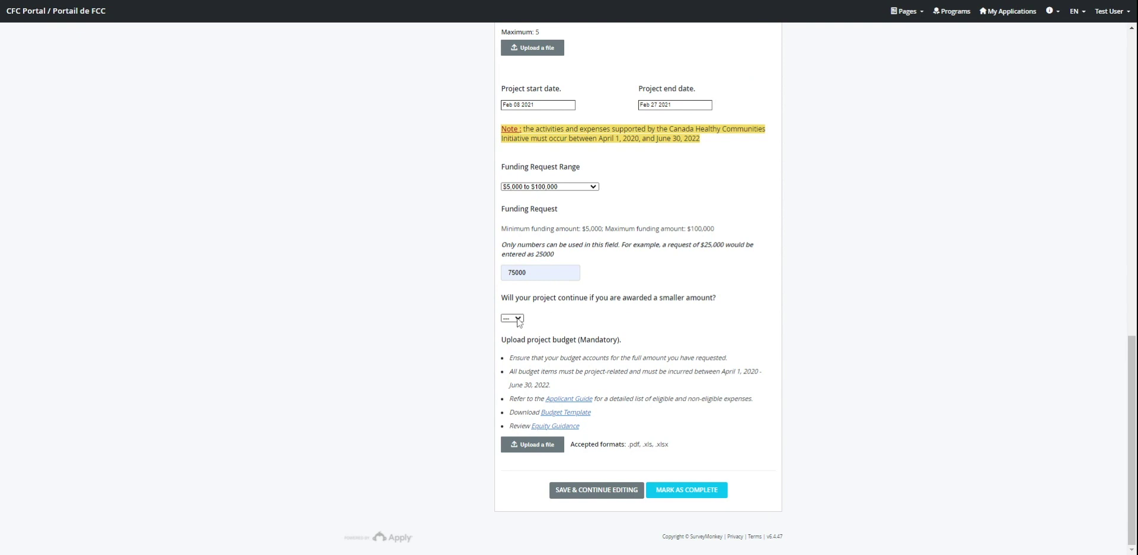
left_click(517, 321)
left_click(517, 347)
left_click(540, 449)
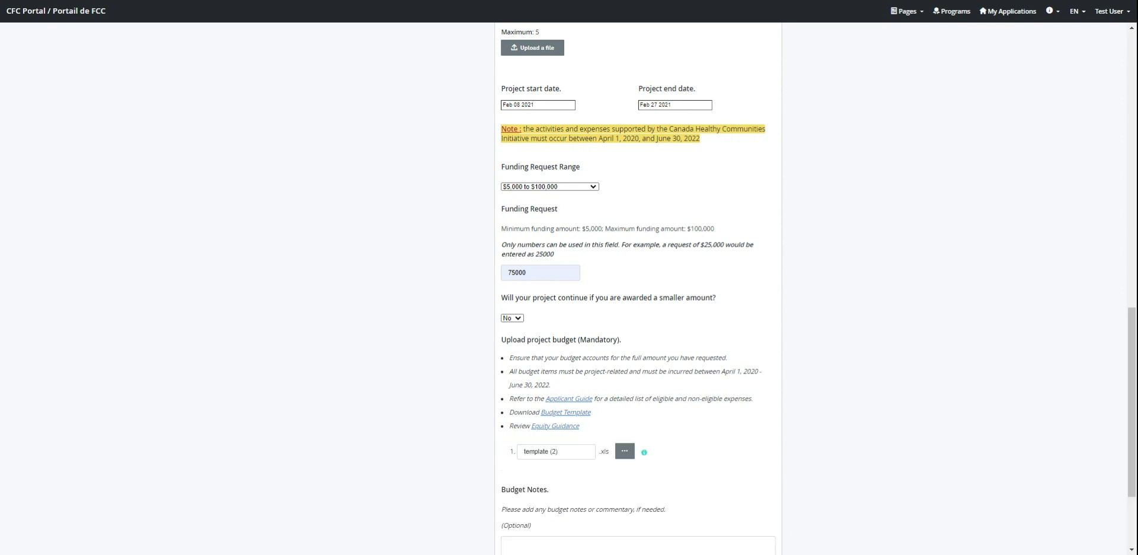
Step: Add a budget note and mark Section 3 as complete
scroll(740, 396, "down", 3)
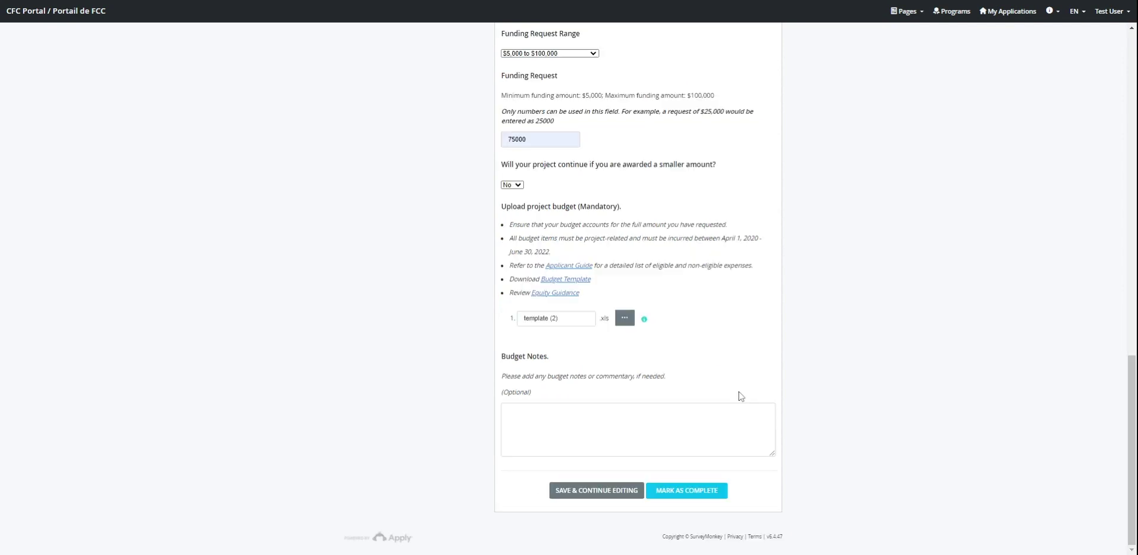
left_click(699, 412)
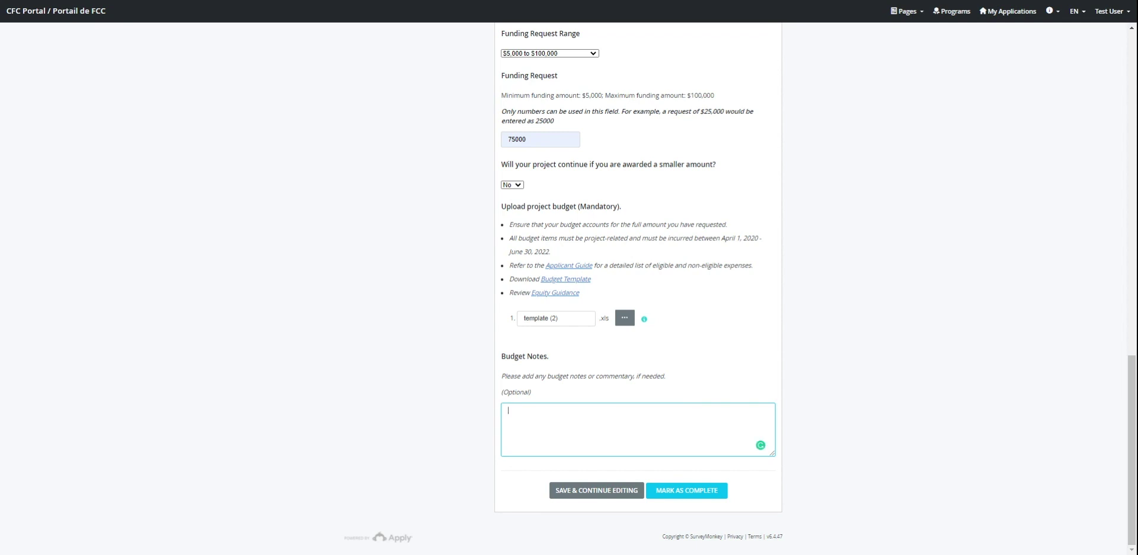
left_click(690, 490)
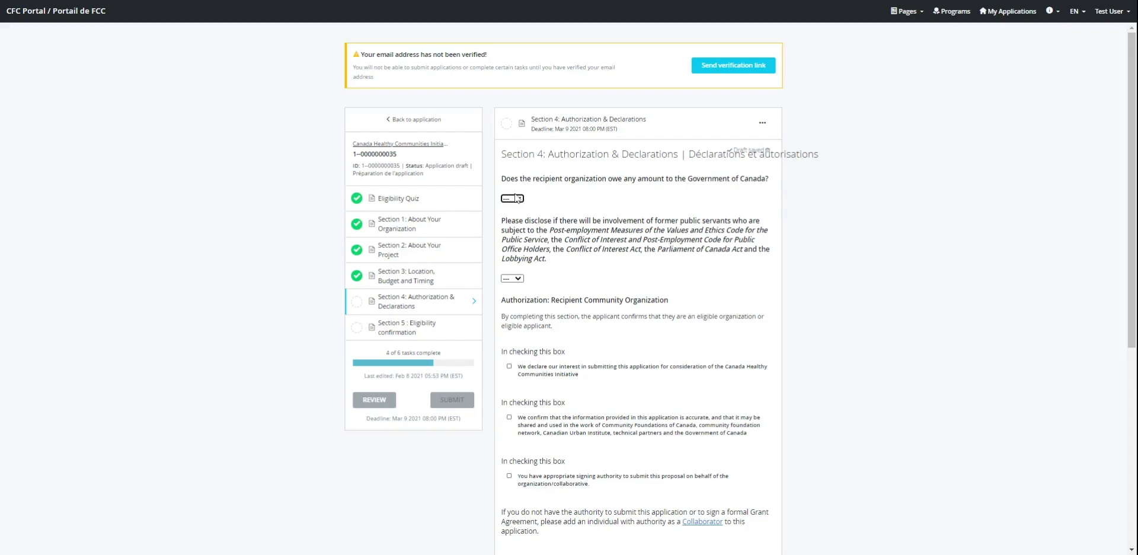
Step: Answer Yes to owing the Government of Canada and enter 'Test' as the repayment details
left_click(511, 198)
left_click(511, 208)
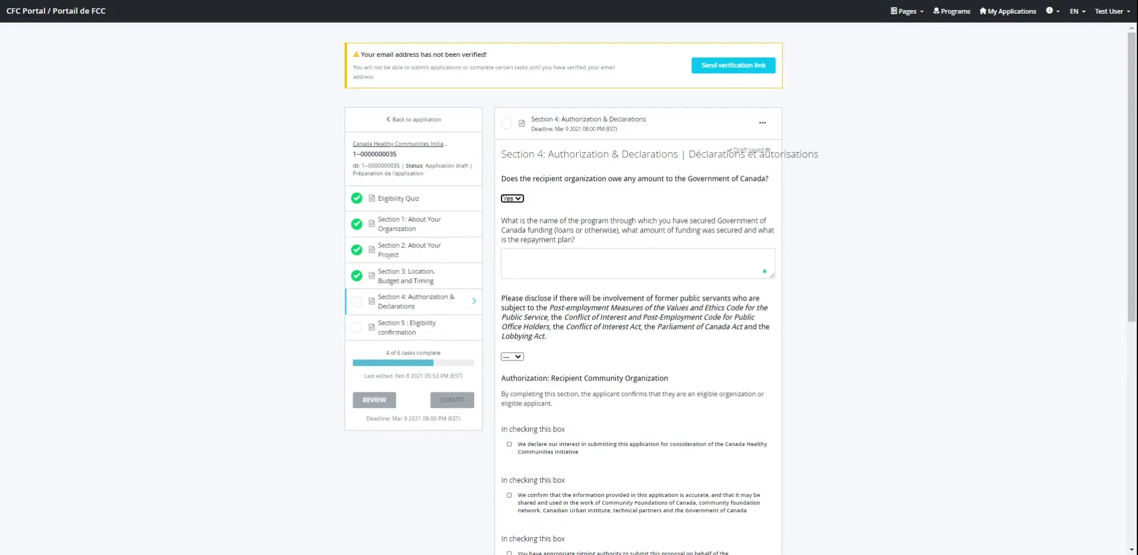
left_click(679, 261)
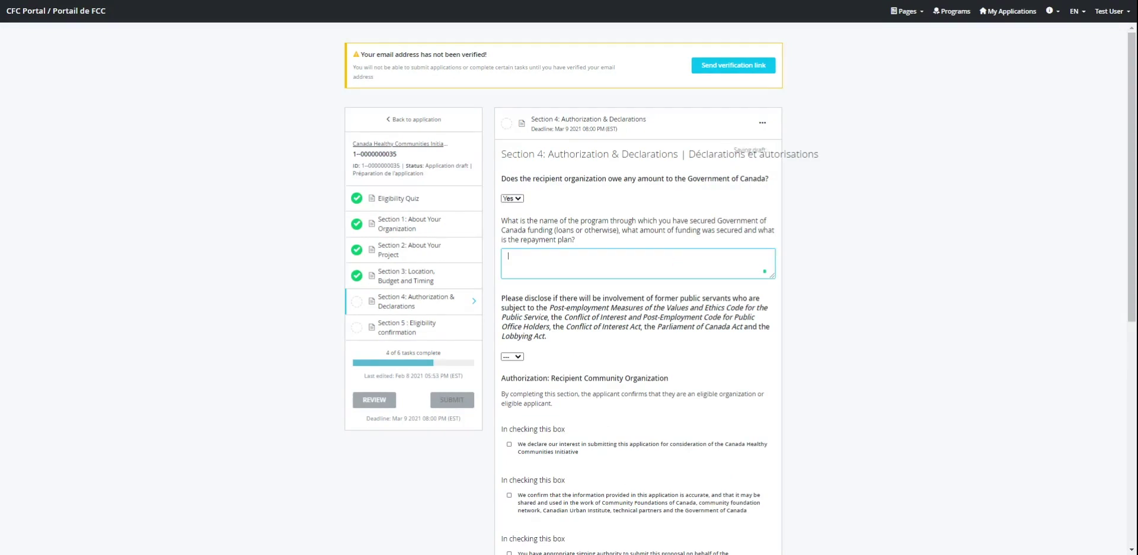
type("Test")
Step: Answer Yes to former public servants' involvement and enter 'details' describing their roles
left_click(516, 358)
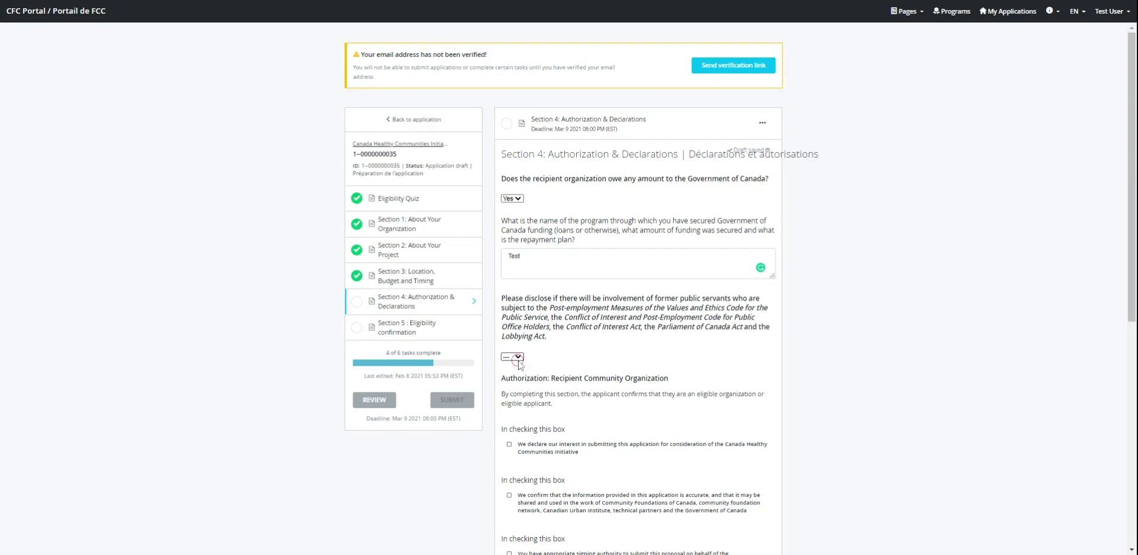
left_click(513, 377)
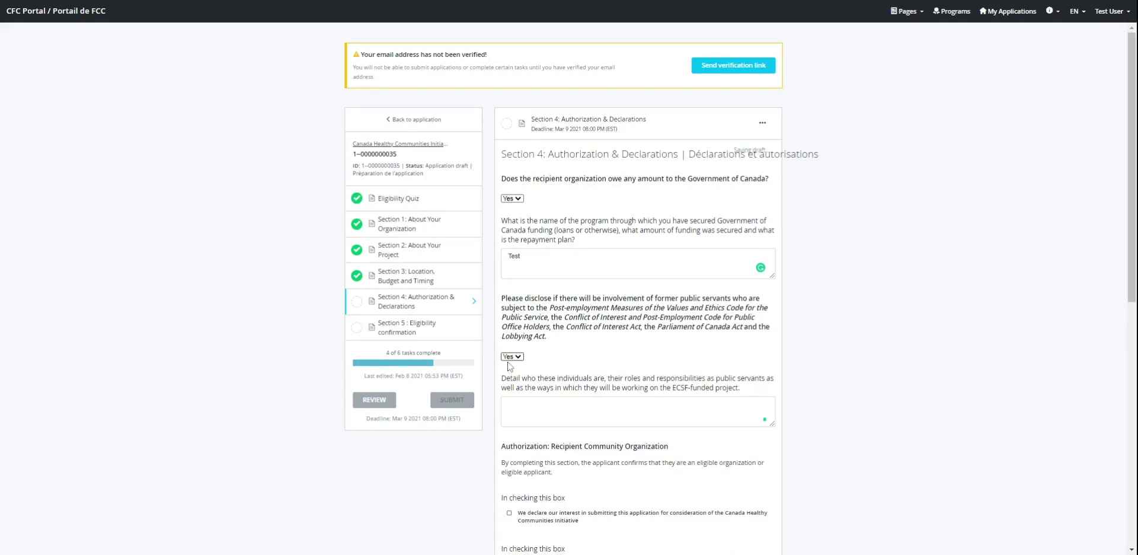
left_click(578, 409)
type("de")
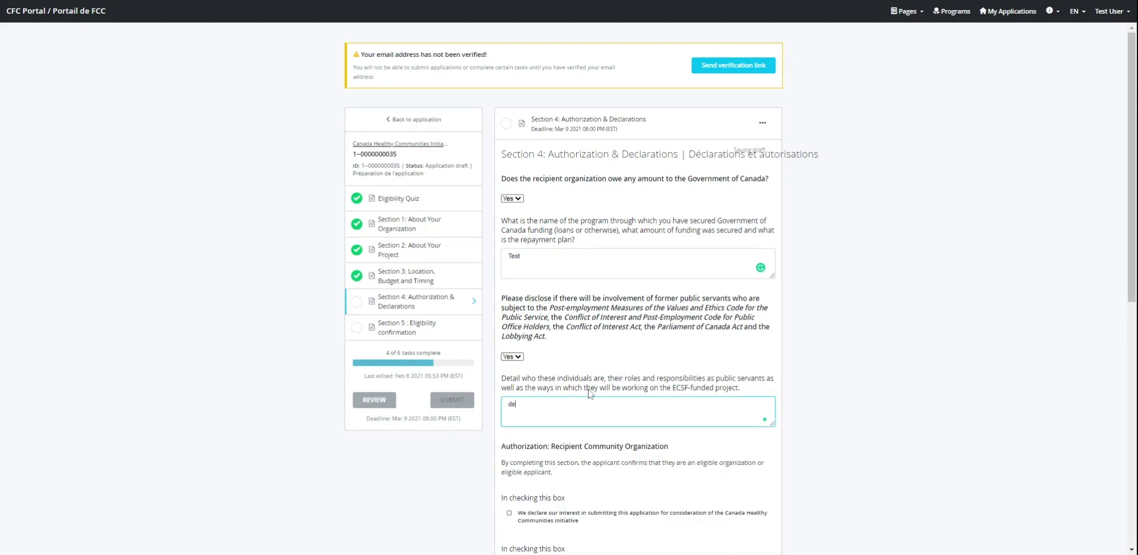
type("tails")
Step: Tick the authorization boxes declaring interest and confirming the information is accurate
scroll(589, 393, "down", 5)
scroll(591, 383, "down", 1)
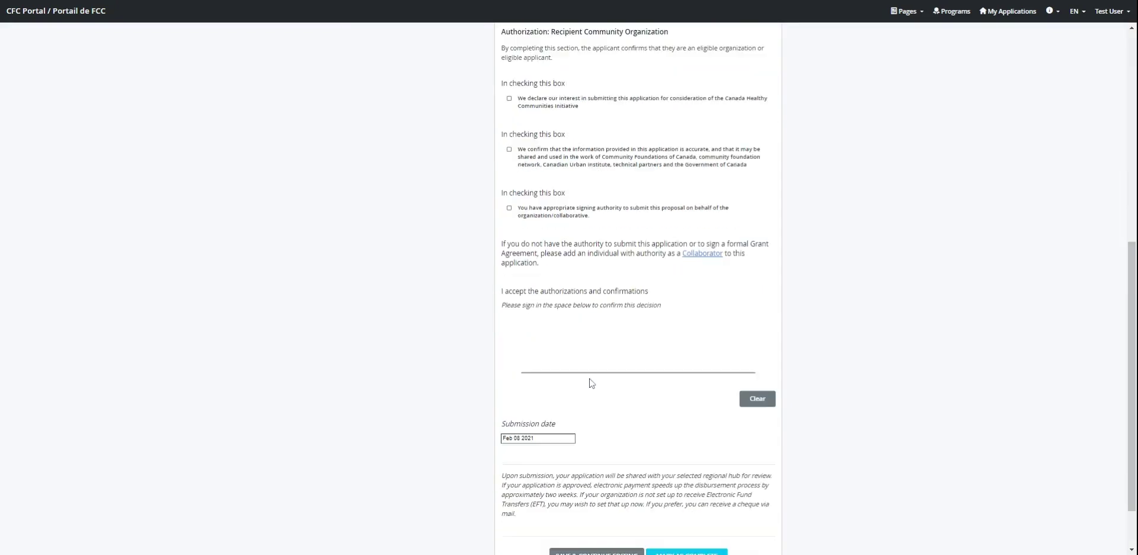
scroll(592, 383, "up", 1)
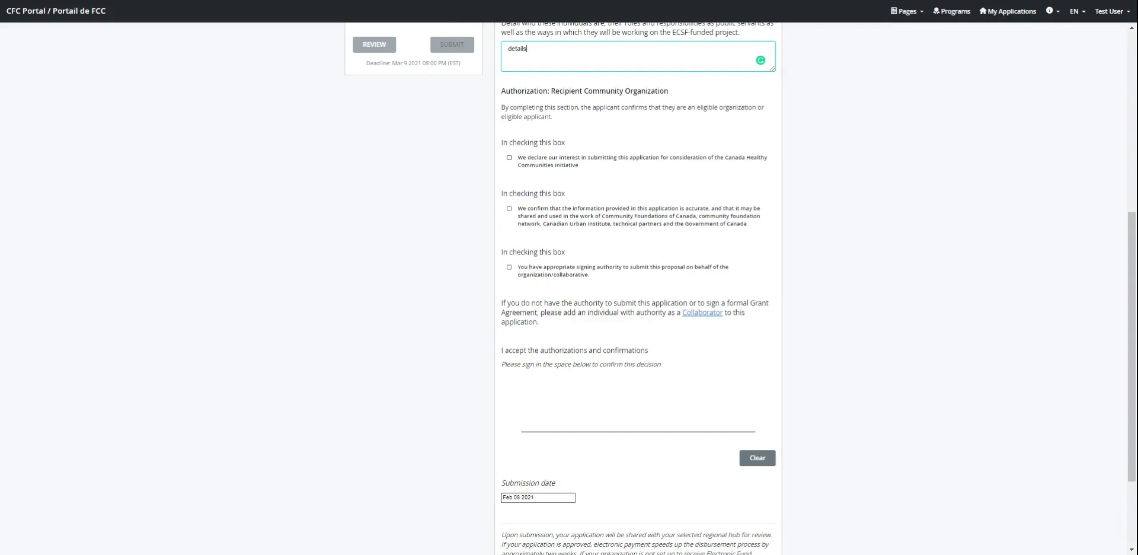
left_click(607, 158)
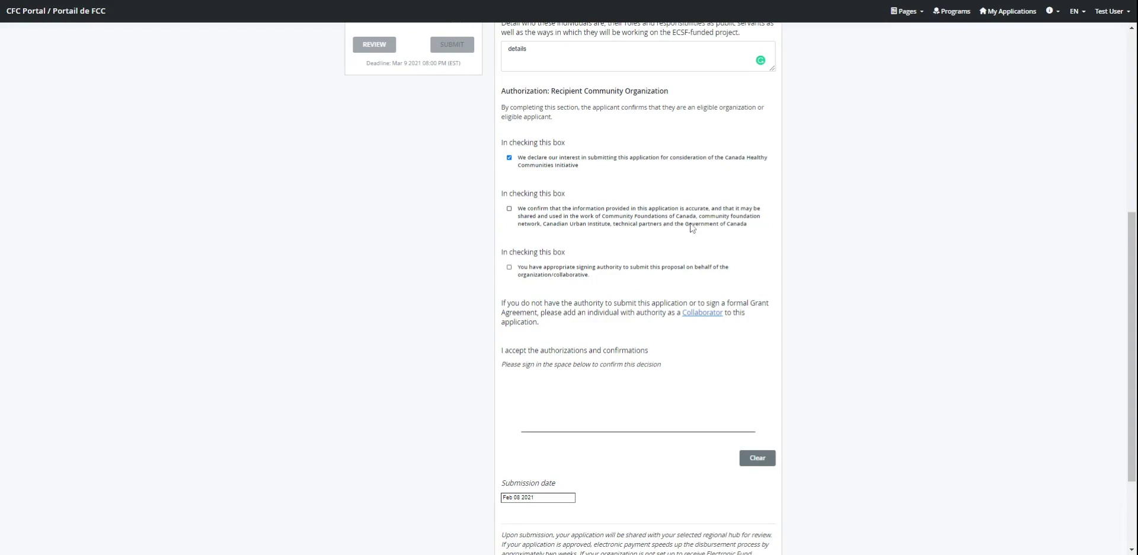
left_click(637, 226)
Step: Draw a signature in the signature pad and mark Section 4 as complete
scroll(553, 360, "down", 1)
scroll(553, 360, "down", 1)
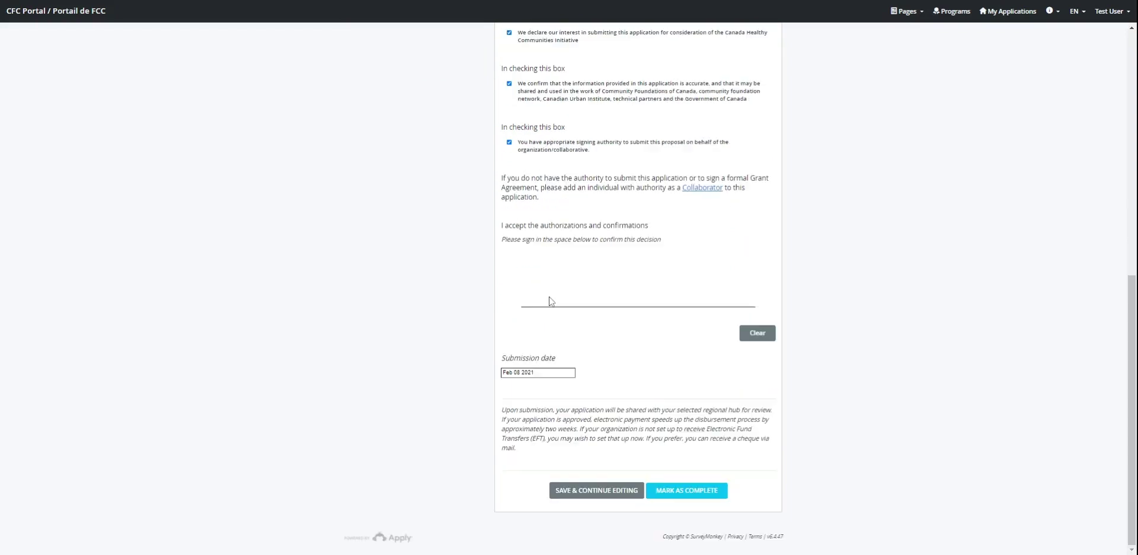
mouse_move(541, 297)
left_mouse_down()
mouse_move(595, 279)
mouse_move(637, 291)
left_mouse_up()
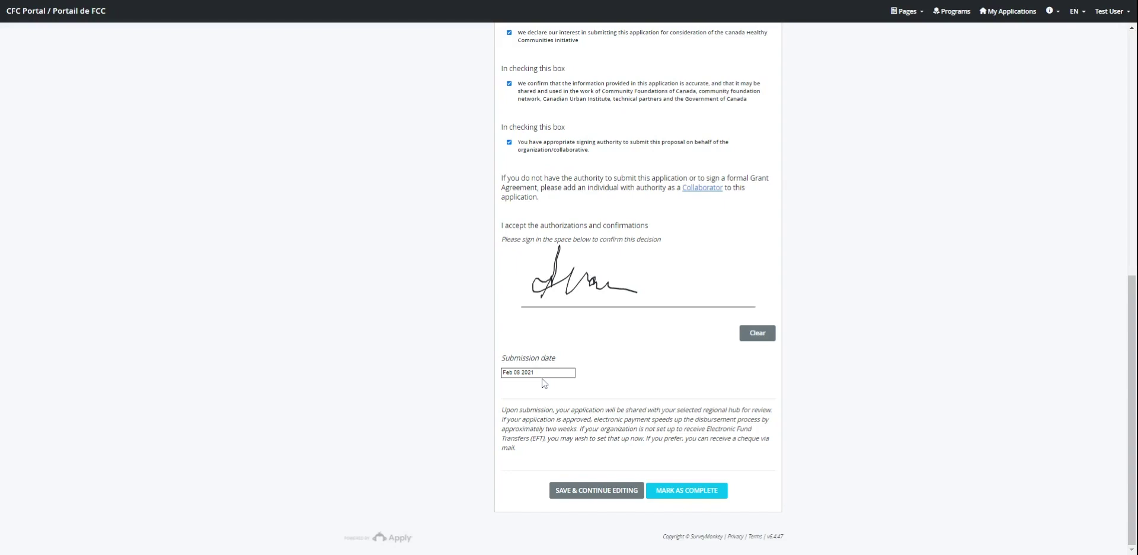
left_click(701, 498)
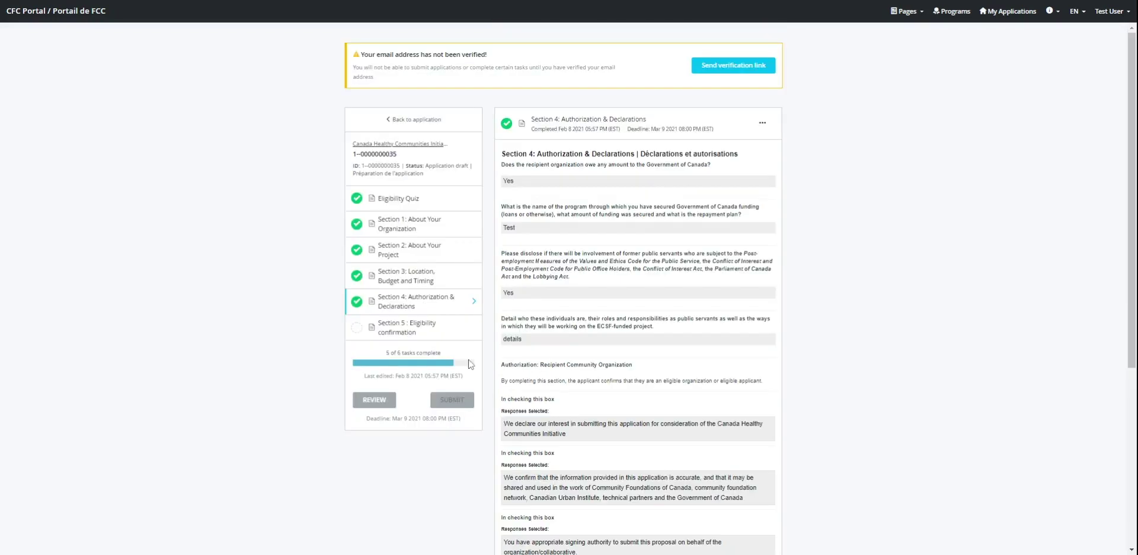
Step: Open Section 5: Eligibility confirmation from the left sidebar
left_click(425, 331)
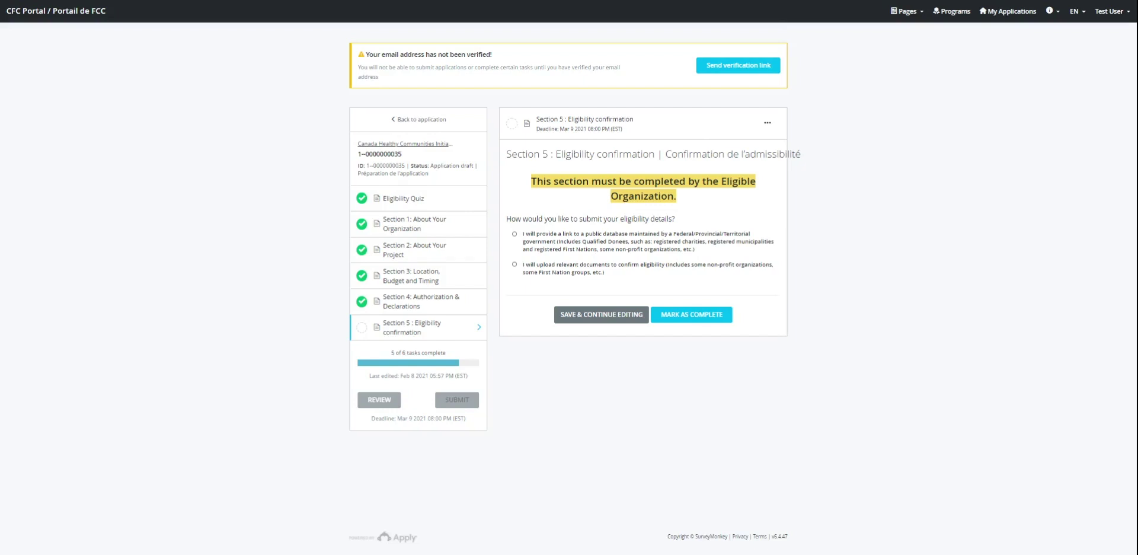
Step: Choose the upload-documents option and enter the organization's charitable number
left_click(608, 249)
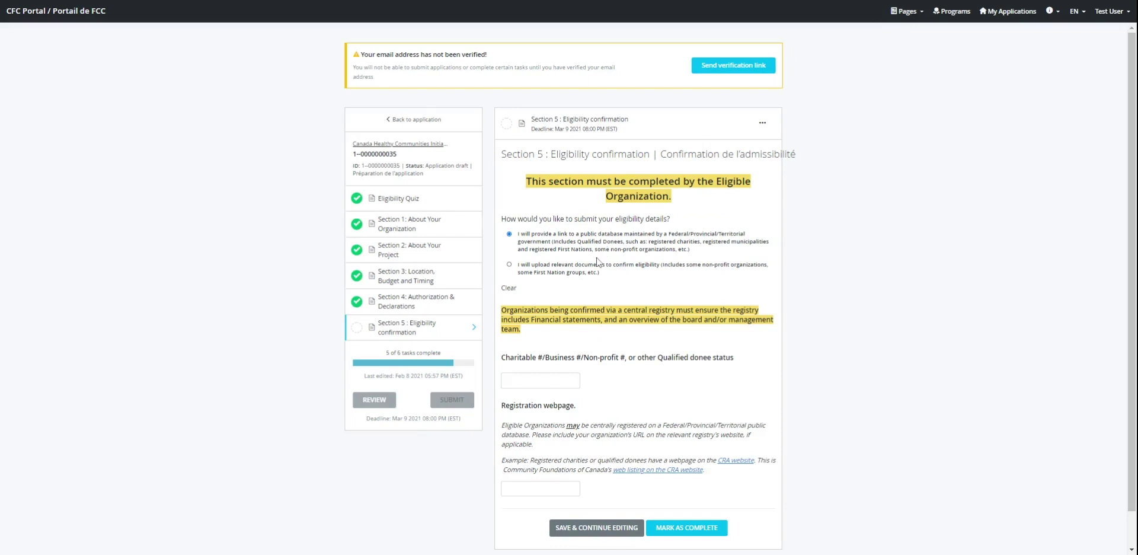
left_click(595, 272)
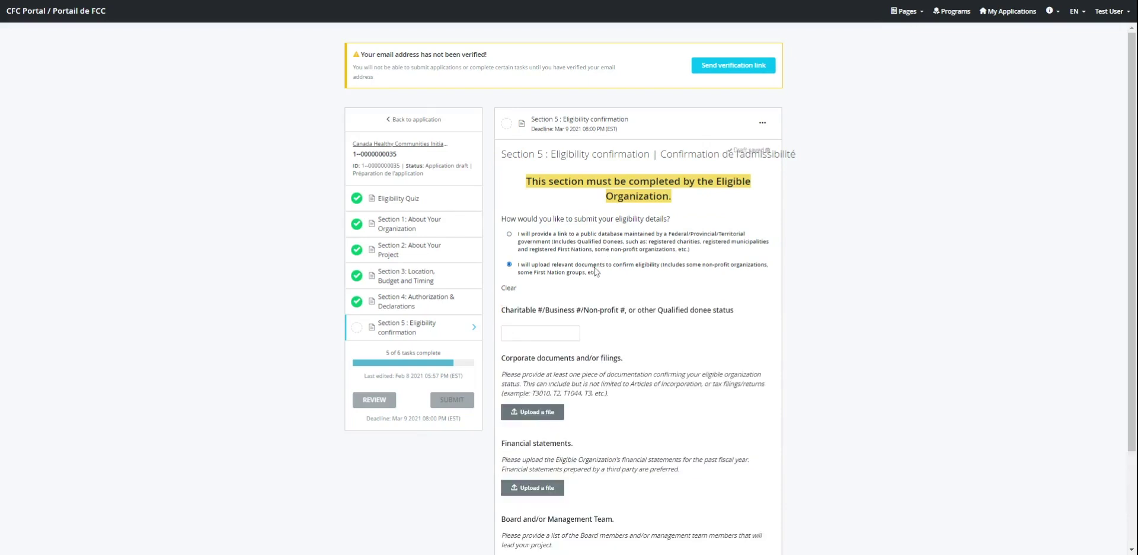
scroll(560, 323, "down", 2)
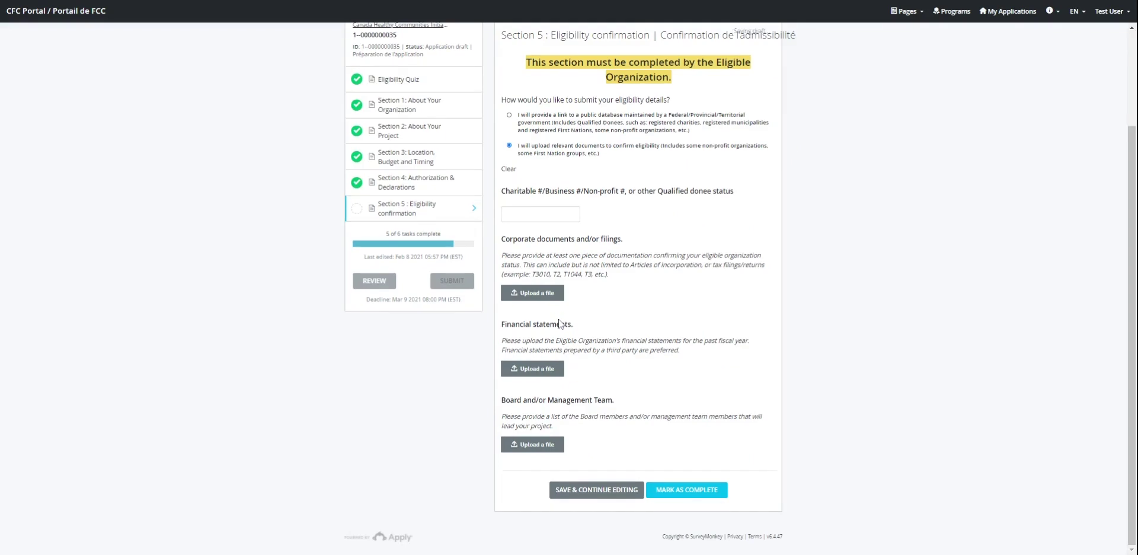
left_click(553, 214)
type("12345")
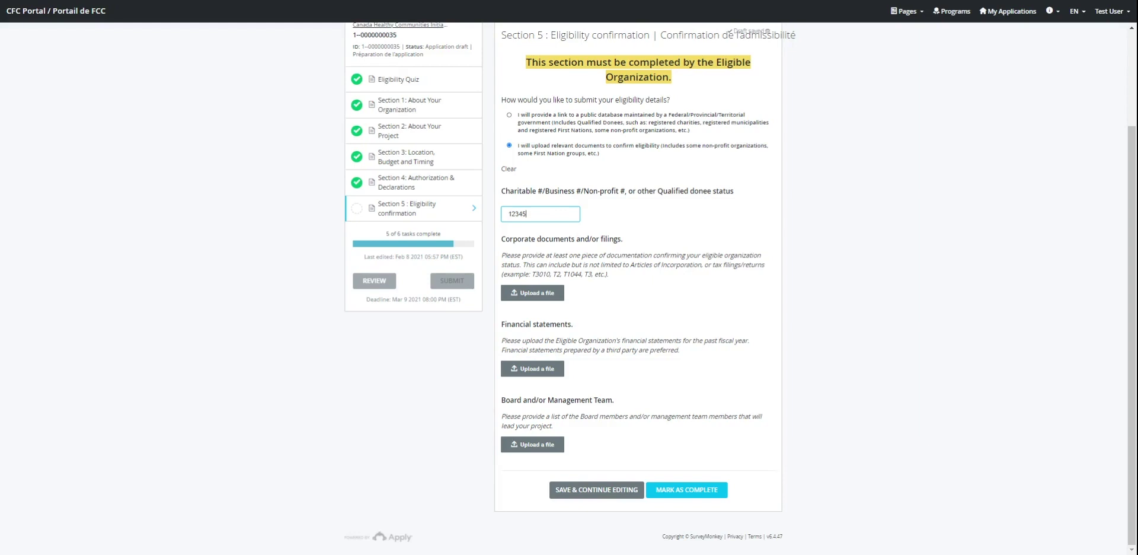
type("6789")
Step: Attach corporate, financial and board files: template (2).xls, template (2).csv, template (1).csv
left_click(548, 295)
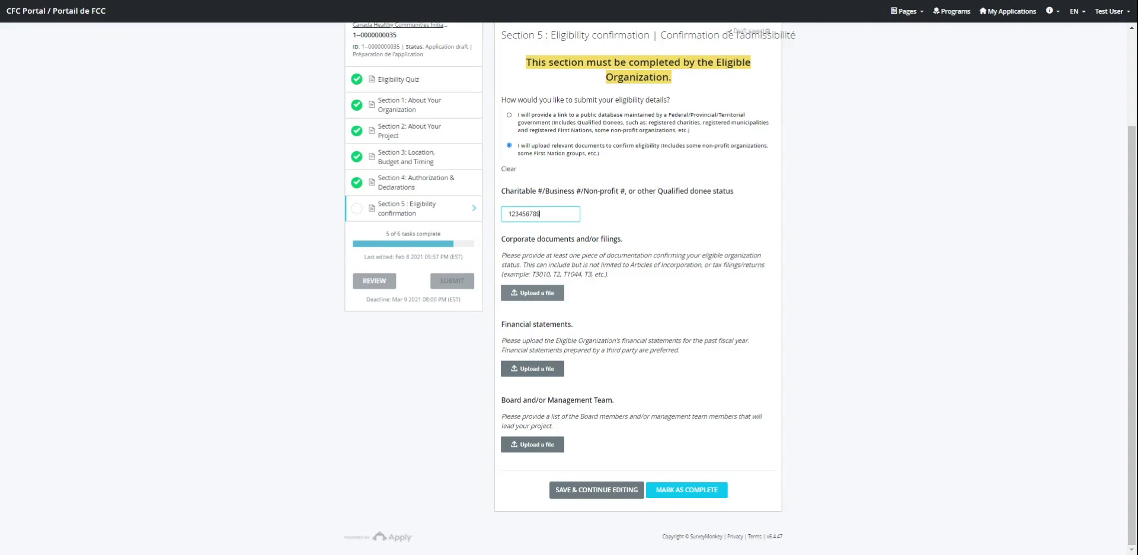
left_click(548, 298)
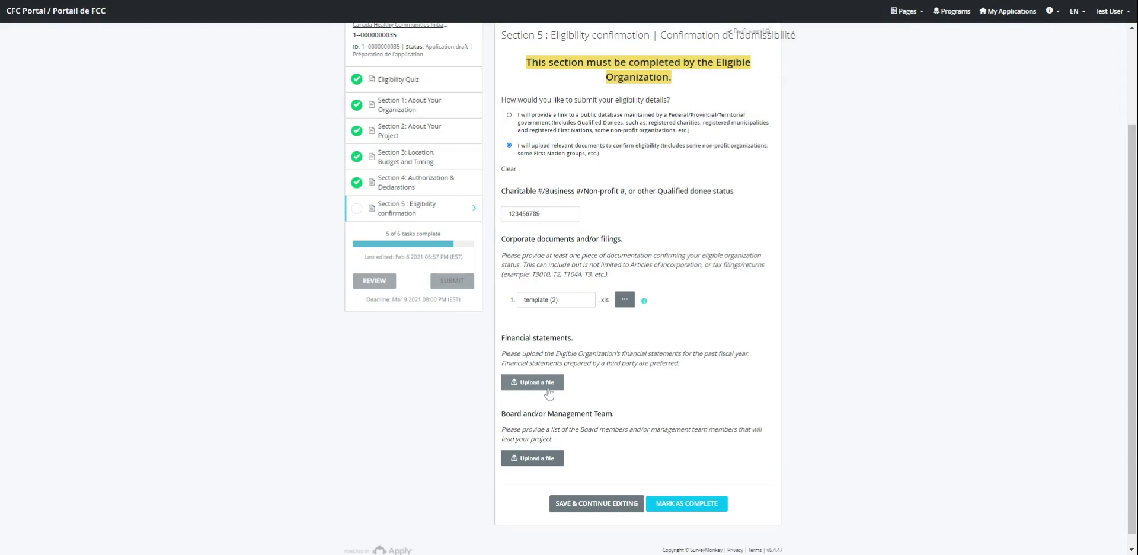
left_click(549, 391)
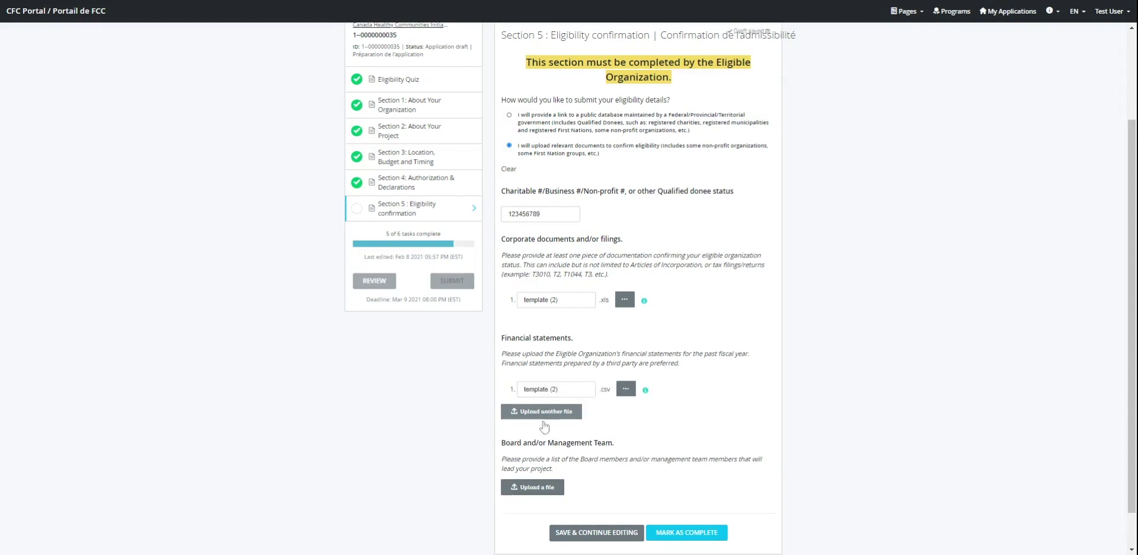
left_click(548, 489)
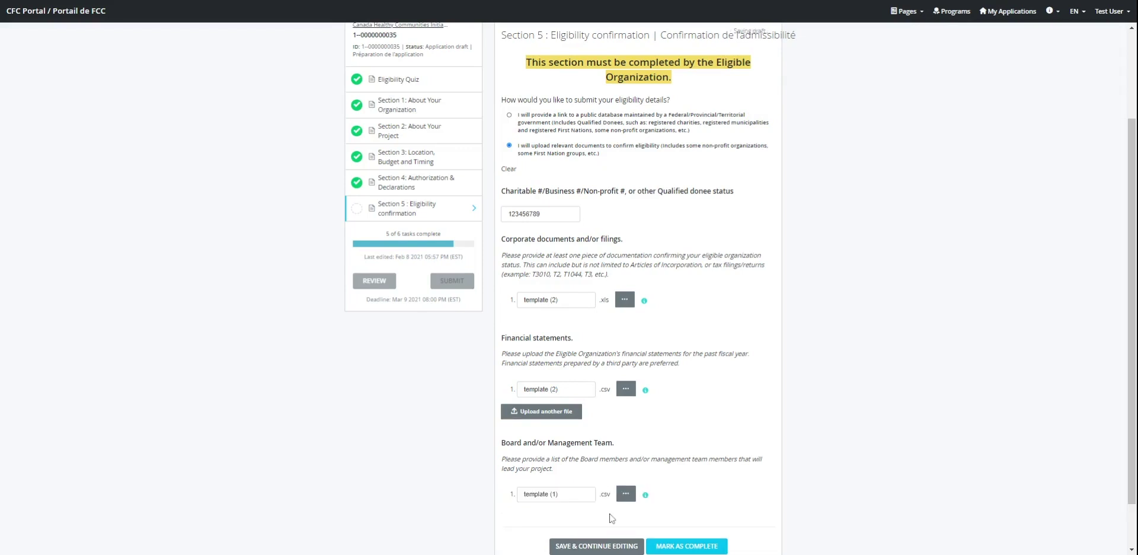
scroll(611, 518, "down", 1)
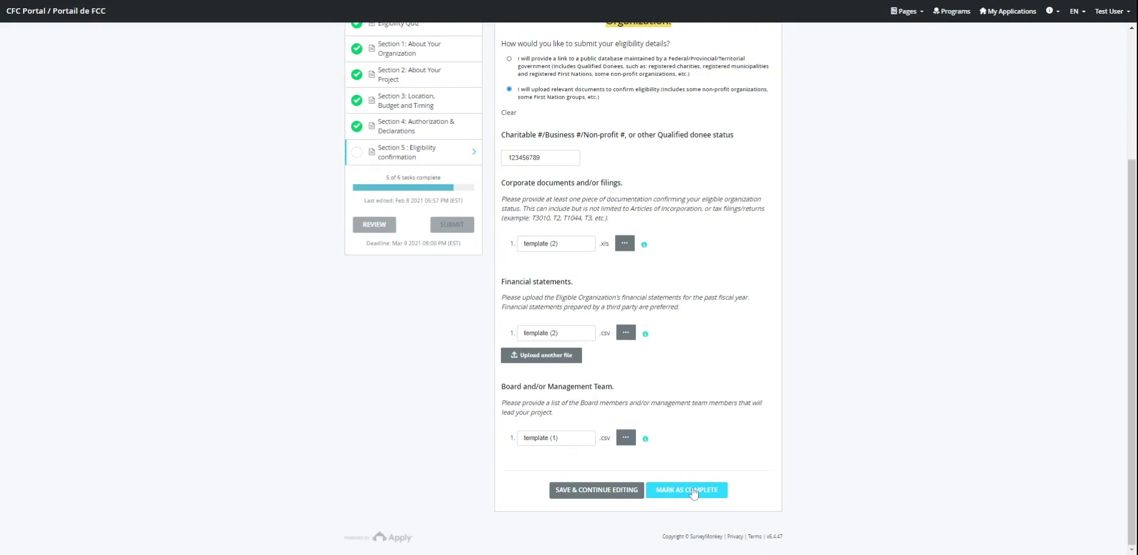